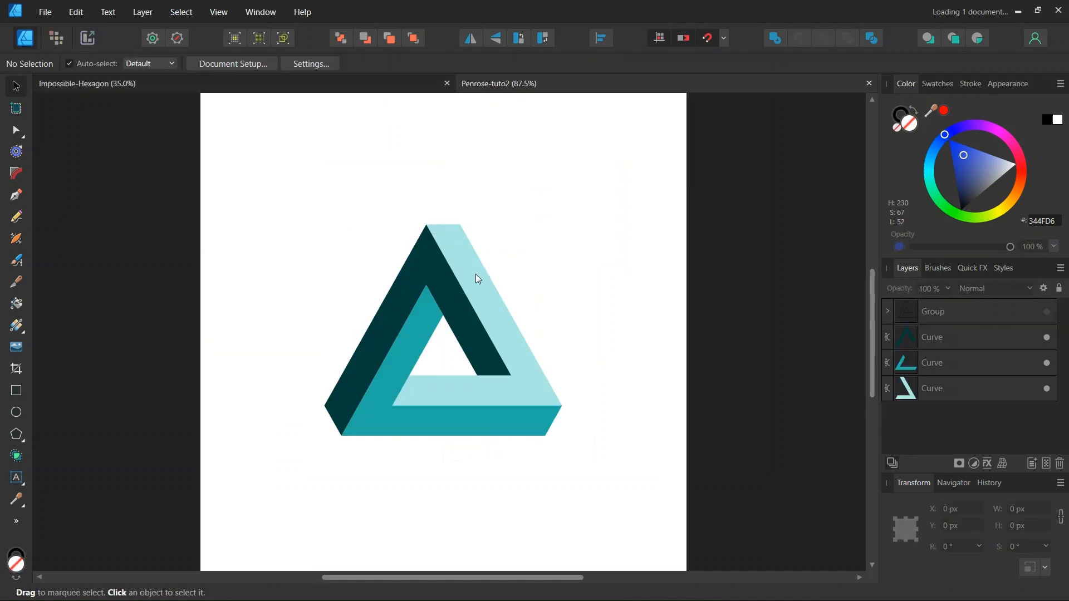
Close the Penrose-tuto2 document and select the bright blue top piece of the impossible hexagon
{"action": "left_click", "coordinate": [472, 270]}
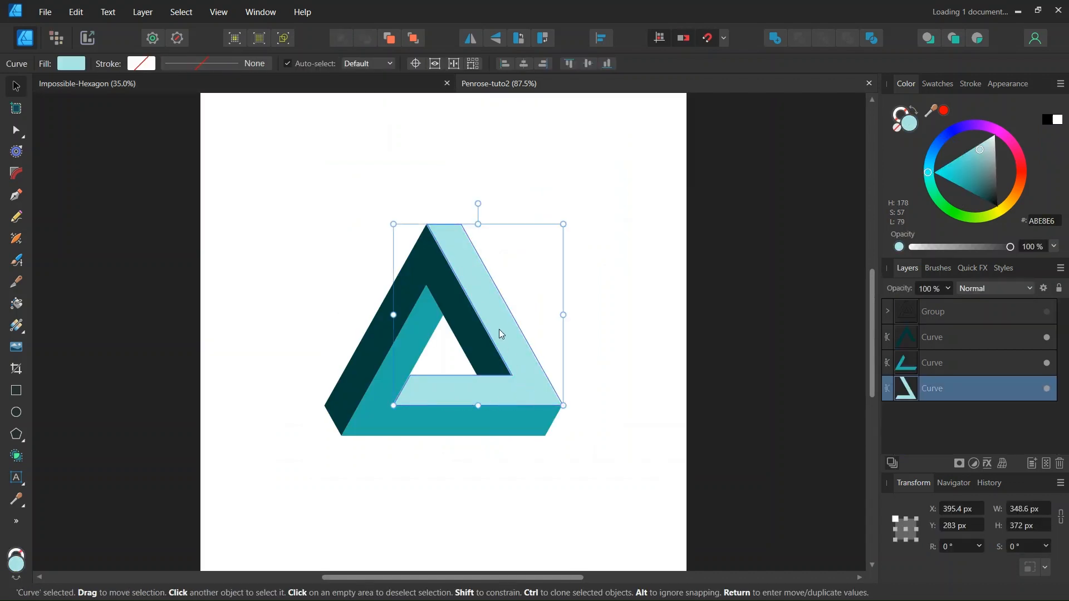
{"action": "left_click", "coordinate": [569, 324]}
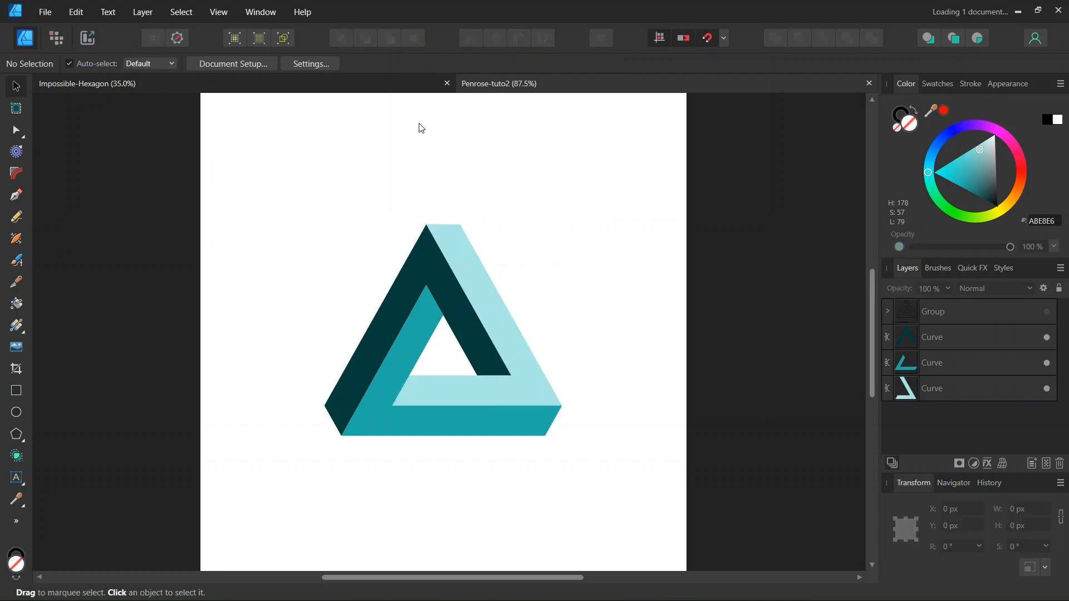
{"action": "left_click", "coordinate": [869, 83]}
{"action": "left_click", "coordinate": [544, 238]}
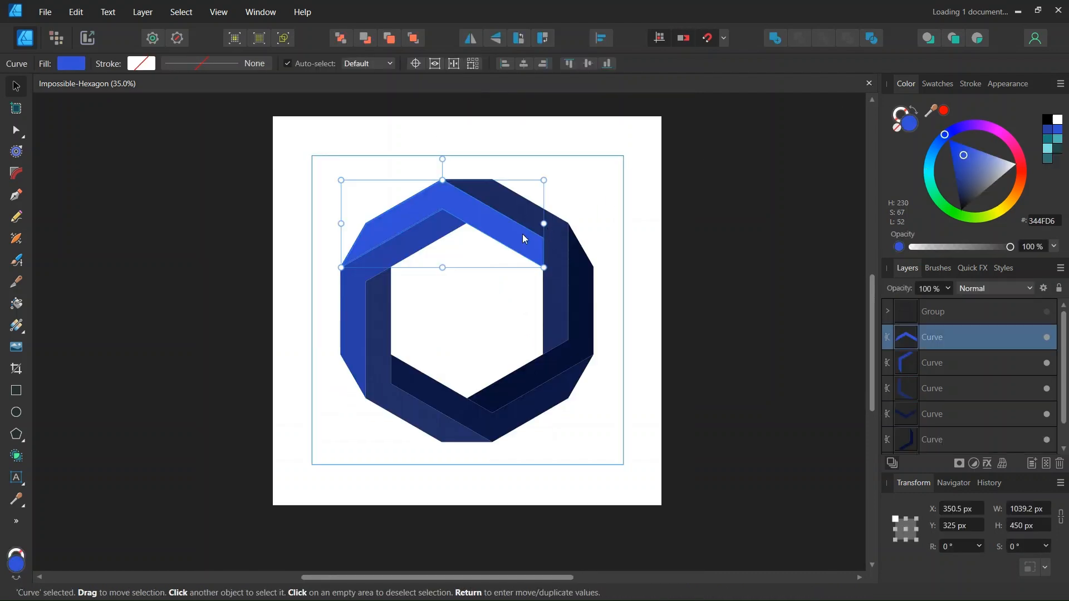
Create a new document in pixels with a page size of 2000 × 2000 px
{"action": "left_click", "coordinate": [50, 13]}
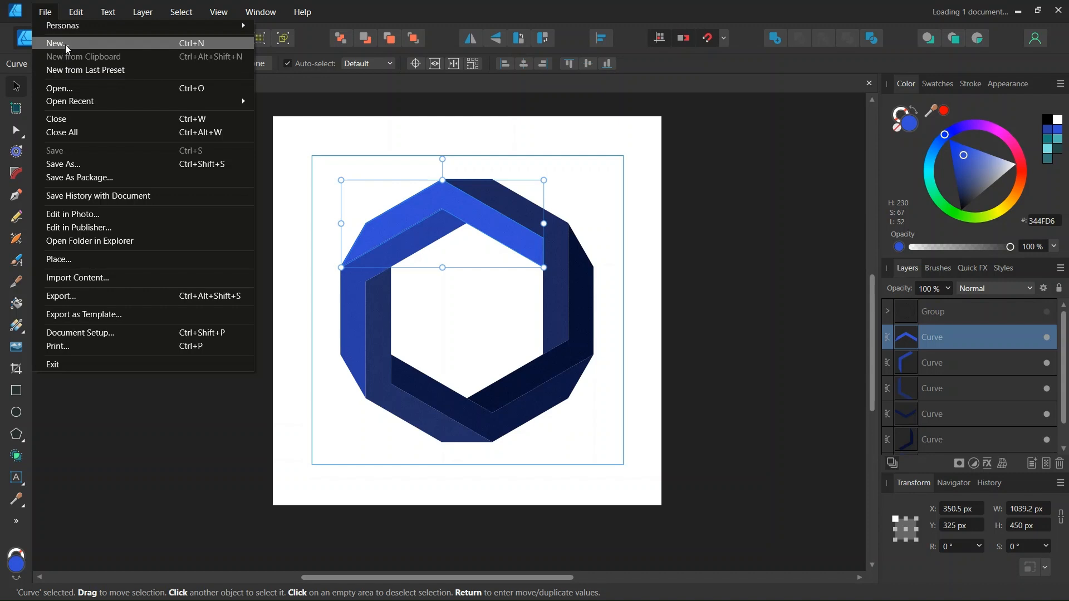
{"action": "left_click", "coordinate": [55, 42]}
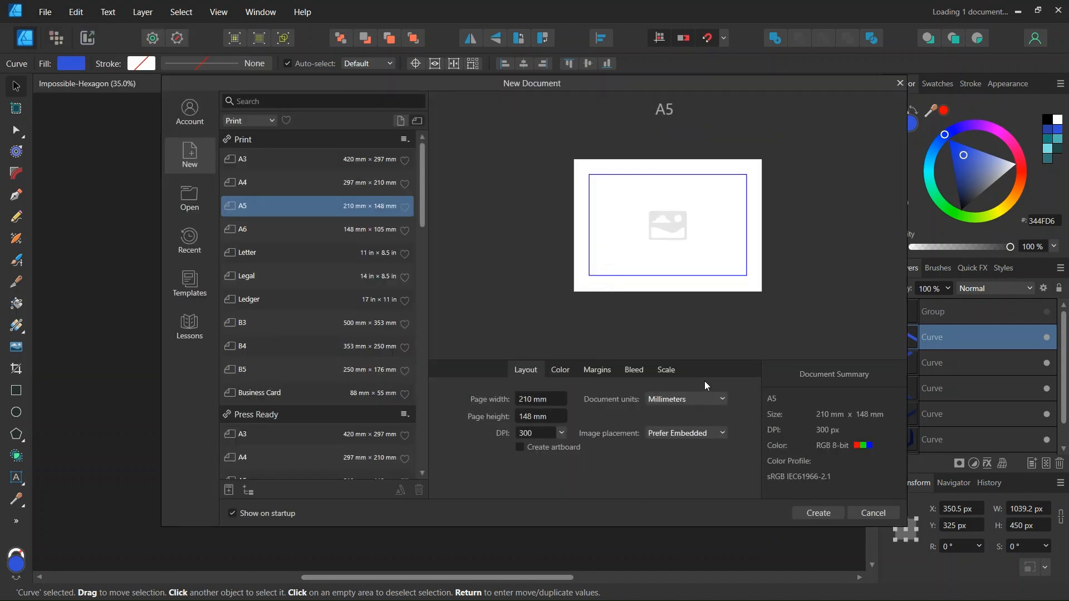
{"action": "left_click", "coordinate": [687, 398]}
{"action": "left_click", "coordinate": [666, 409]}
{"action": "left_click", "coordinate": [539, 399]}
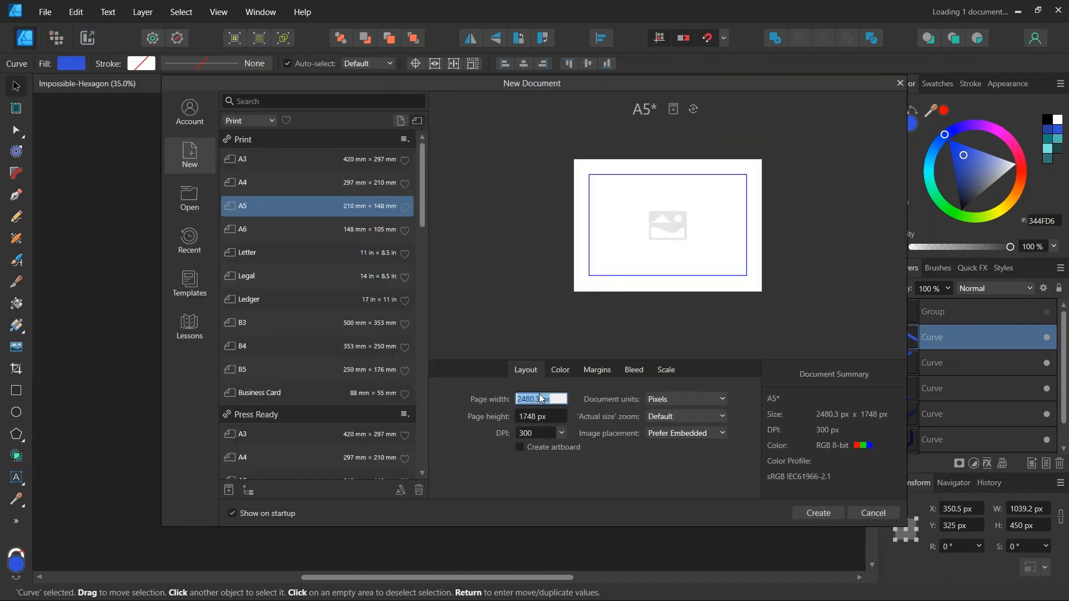
{"action": "type", "text": "2000"}
{"action": "left_click", "coordinate": [532, 421]}
{"action": "type", "text": "2"}
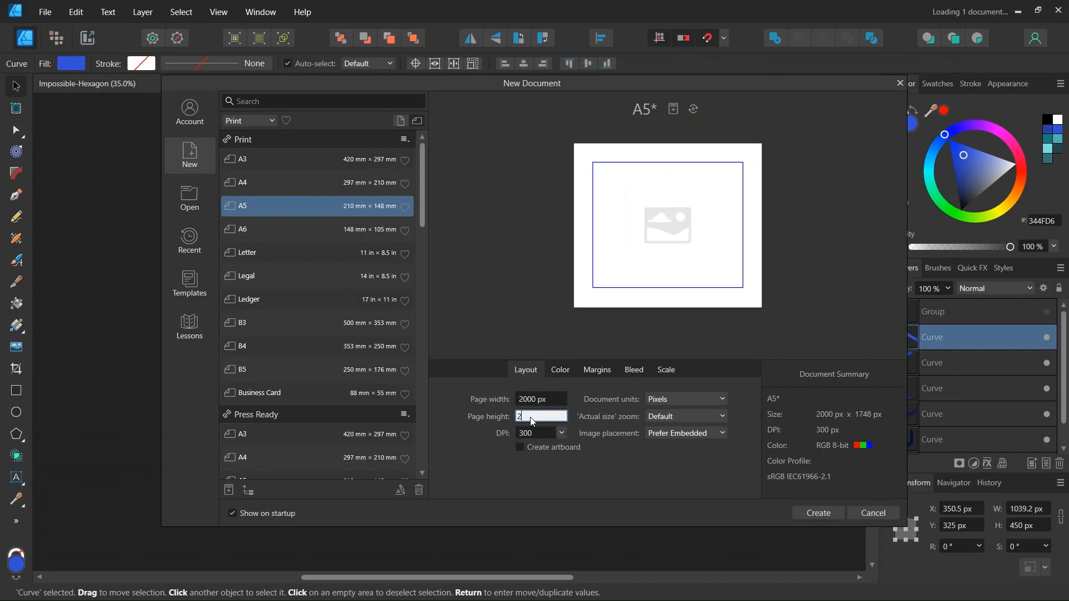
{"action": "left_click", "coordinate": [813, 513]}
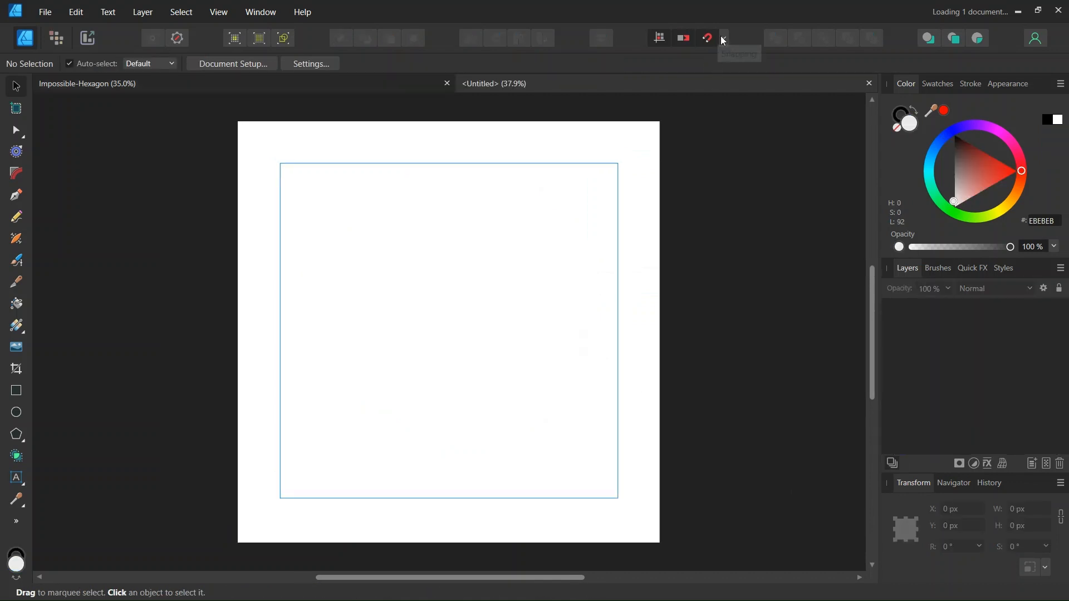
Review the snapping options of the new document
{"action": "left_click", "coordinate": [721, 37]}
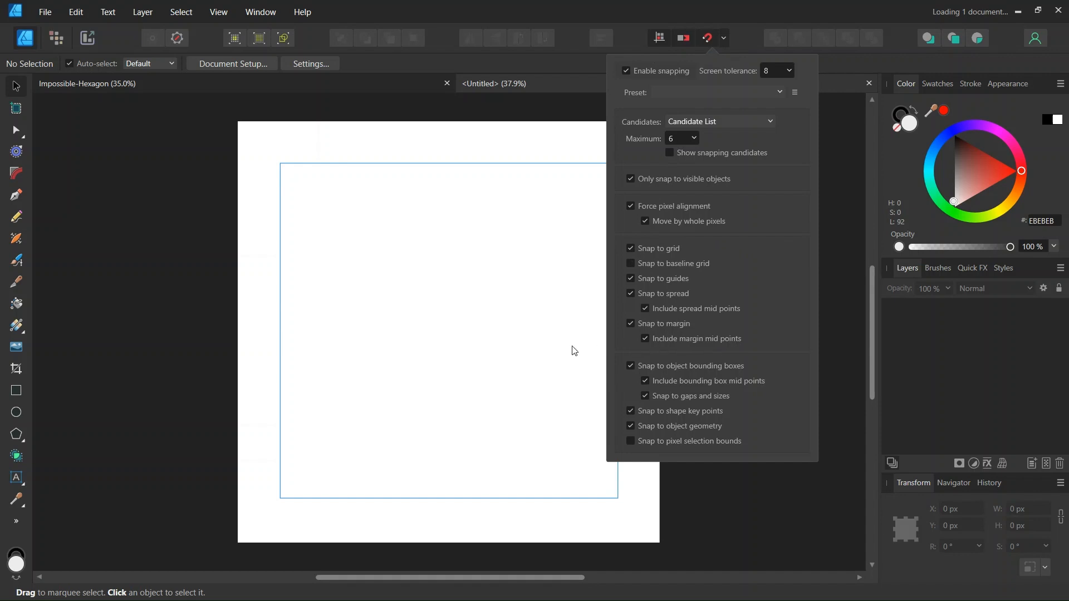
{"action": "left_click", "coordinate": [483, 353]}
{"action": "scroll", "coordinate": [365, 579], "scroll_direction": "left", "scroll_amount": 1}
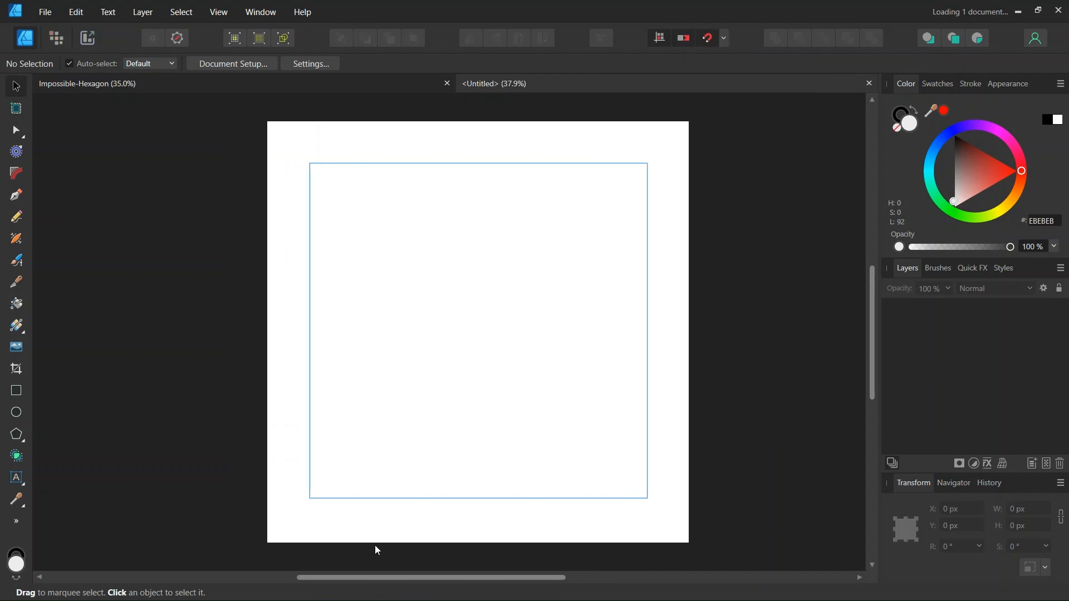
Show the grid and switch it to the advanced mode with the Isometric grid type
{"action": "left_click", "coordinate": [218, 12]}
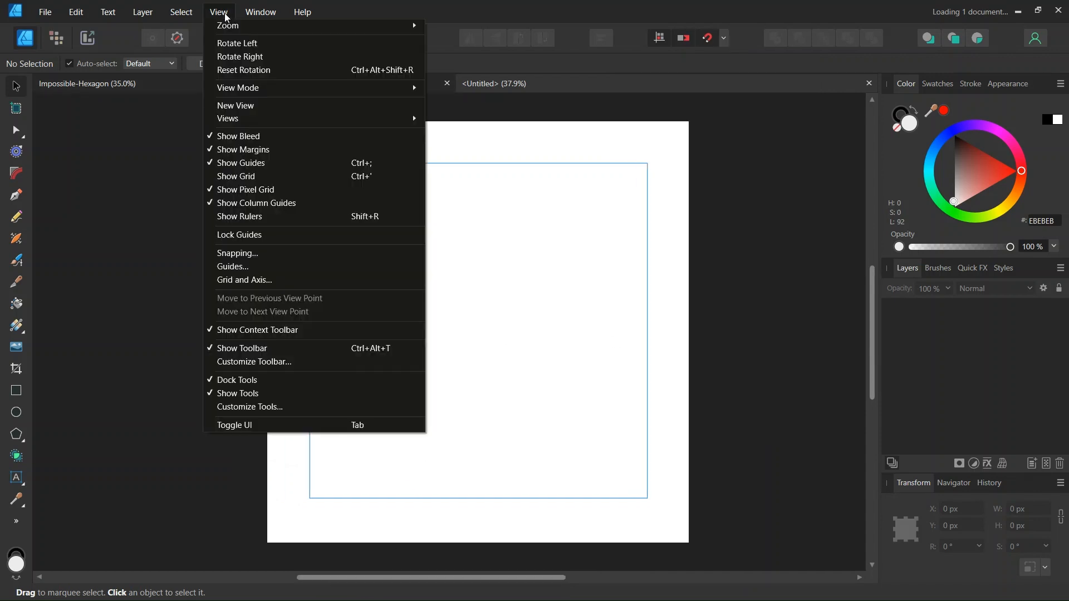
{"action": "left_click", "coordinate": [246, 282]}
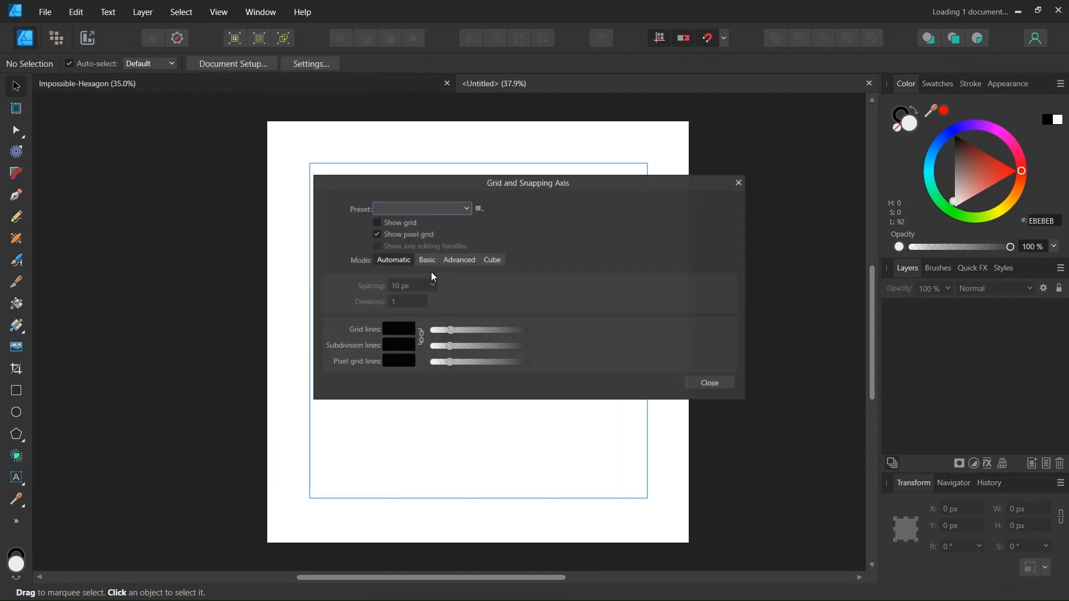
{"action": "left_click_drag", "start_coordinate": [450, 187], "coordinate": [710, 136]}
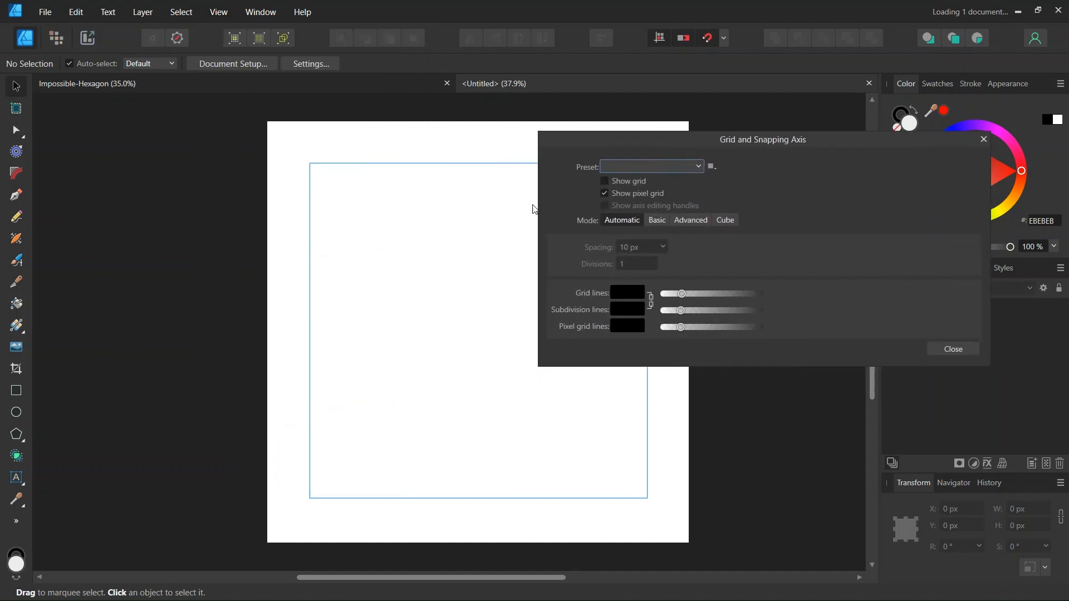
{"action": "scroll", "coordinate": [496, 210], "scroll_direction": "up", "scroll_amount": 1}
{"action": "left_click", "coordinate": [625, 180]}
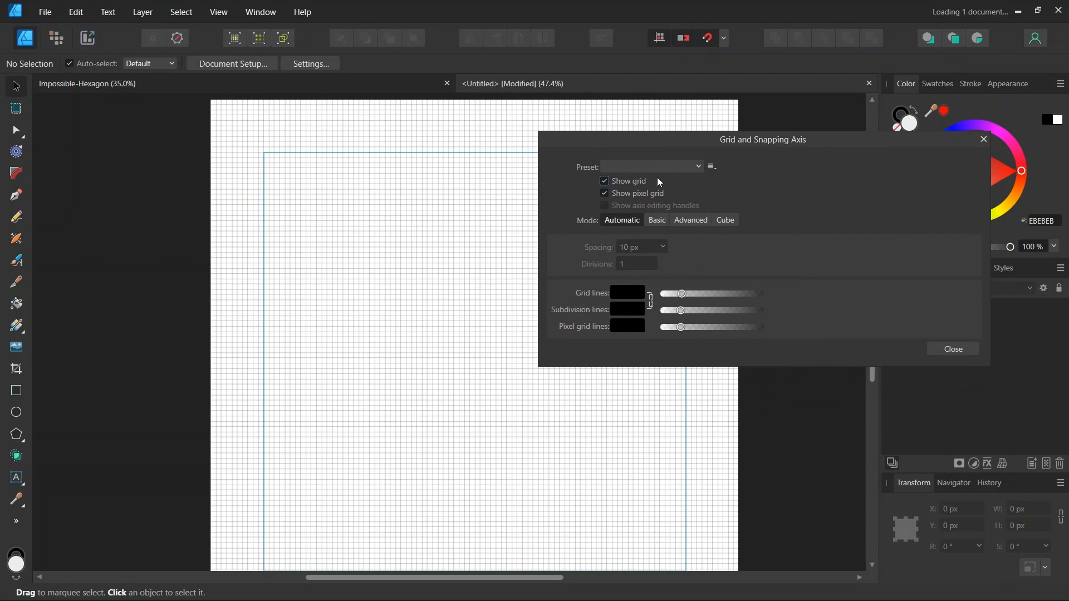
{"action": "left_click", "coordinate": [689, 220]}
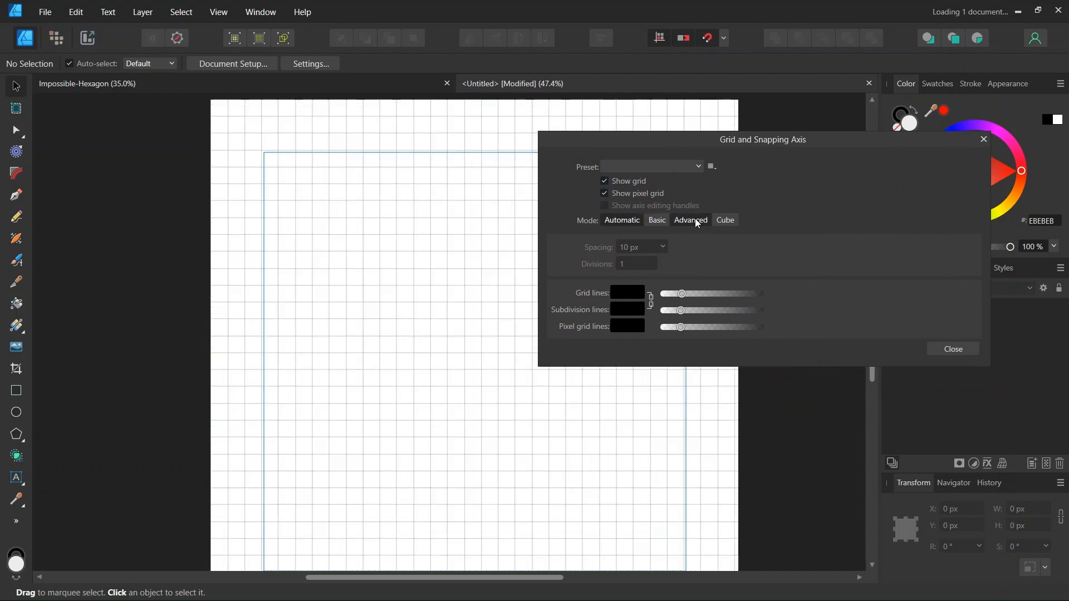
{"action": "left_click", "coordinate": [670, 248]}
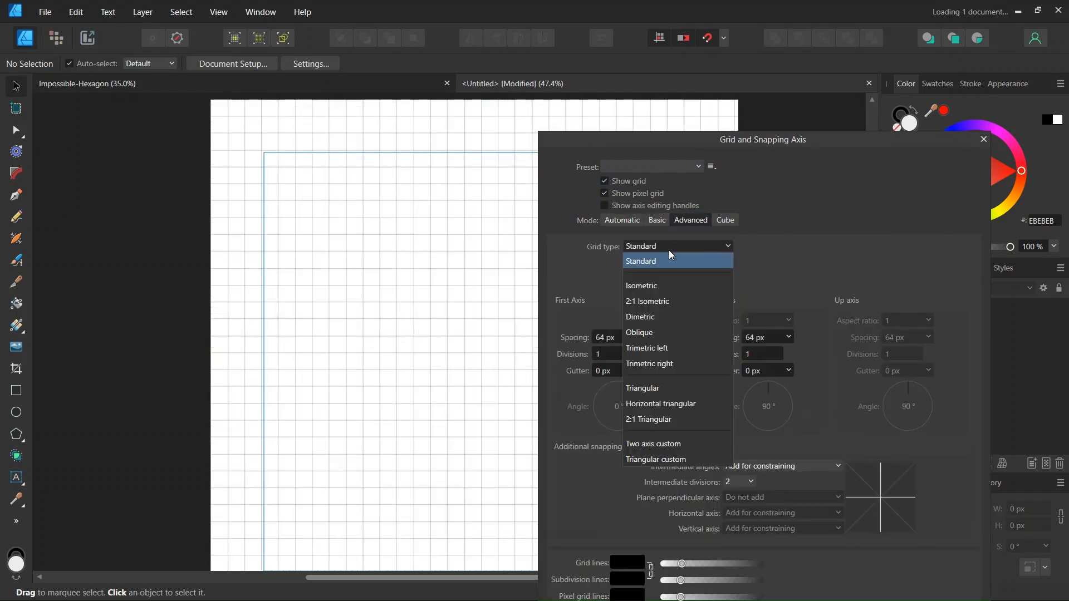
{"action": "left_click", "coordinate": [659, 285]}
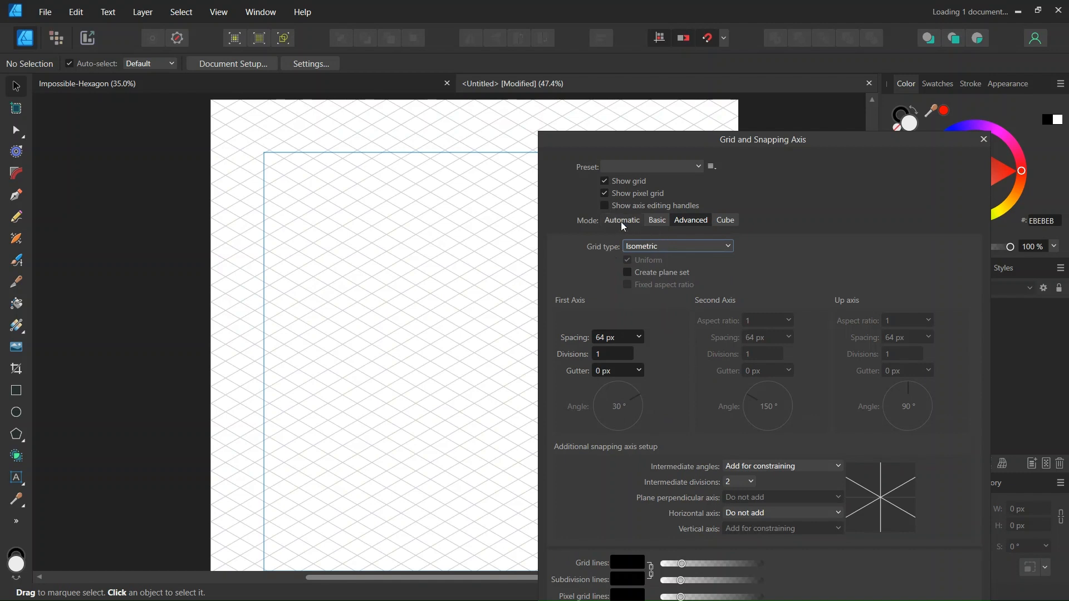
Set the isometric grid's first axis spacing to 150 px and close the grid settings
{"action": "scroll", "coordinate": [453, 262], "scroll_direction": "up", "scroll_amount": 1}
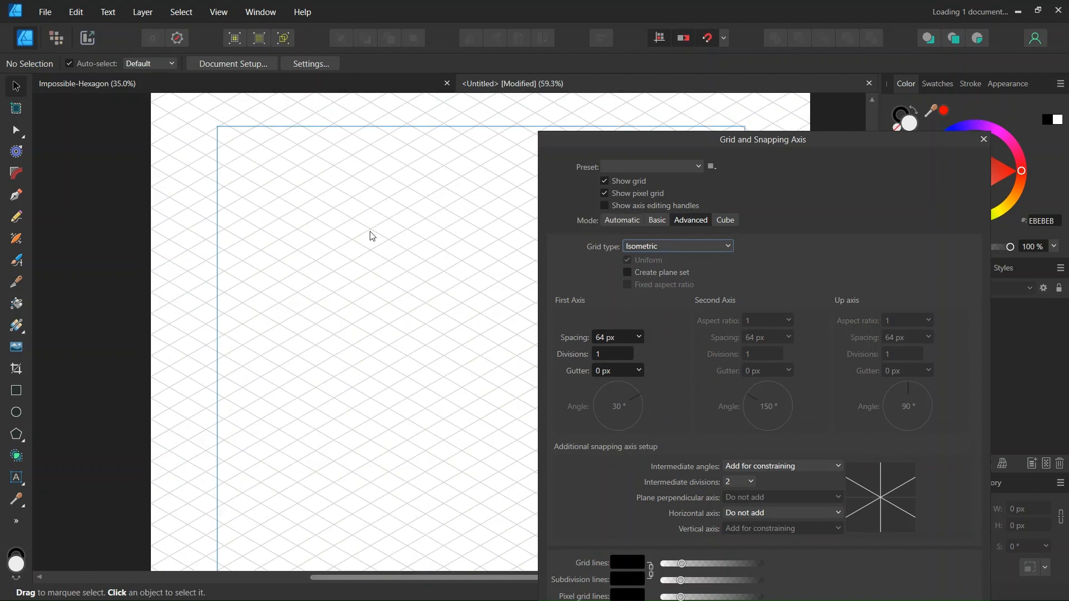
{"action": "scroll", "coordinate": [405, 239], "scroll_direction": "down", "scroll_amount": 1}
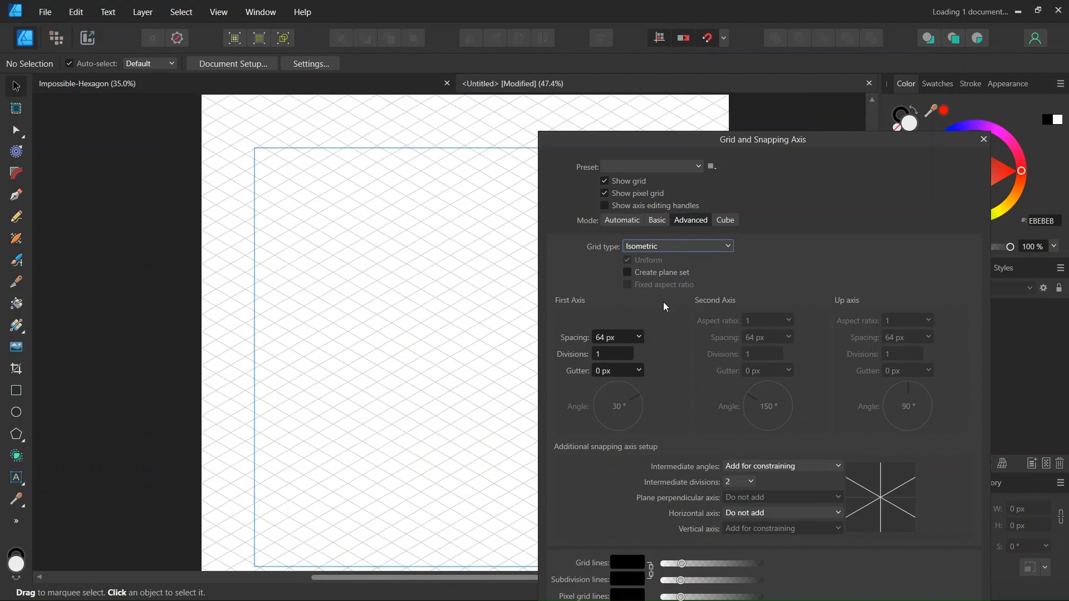
{"action": "left_click", "coordinate": [613, 337]}
{"action": "type", "text": "150"}
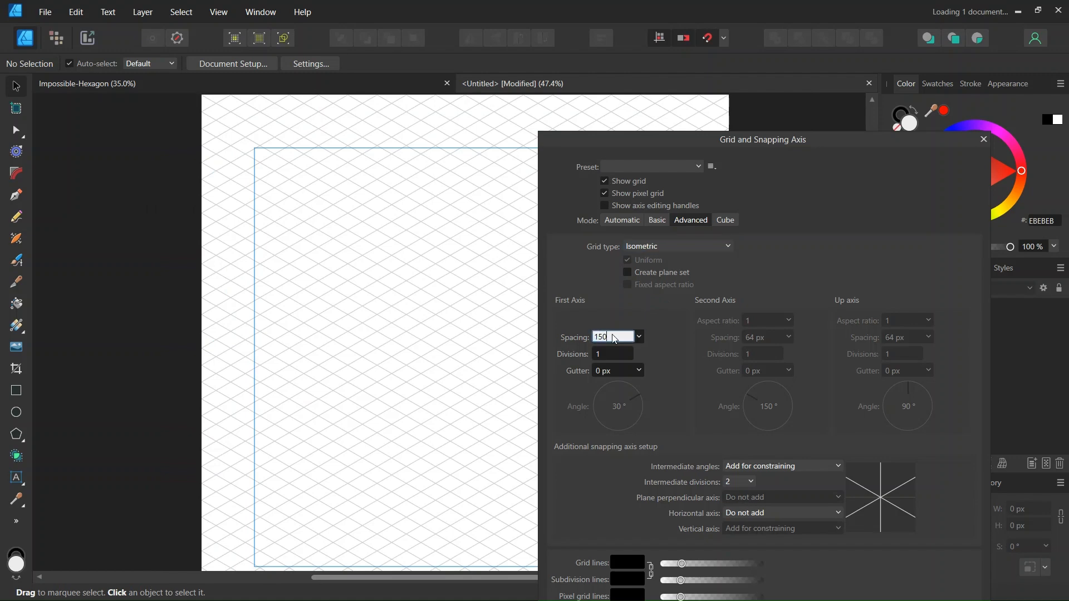
{"action": "key", "text": "Return"}
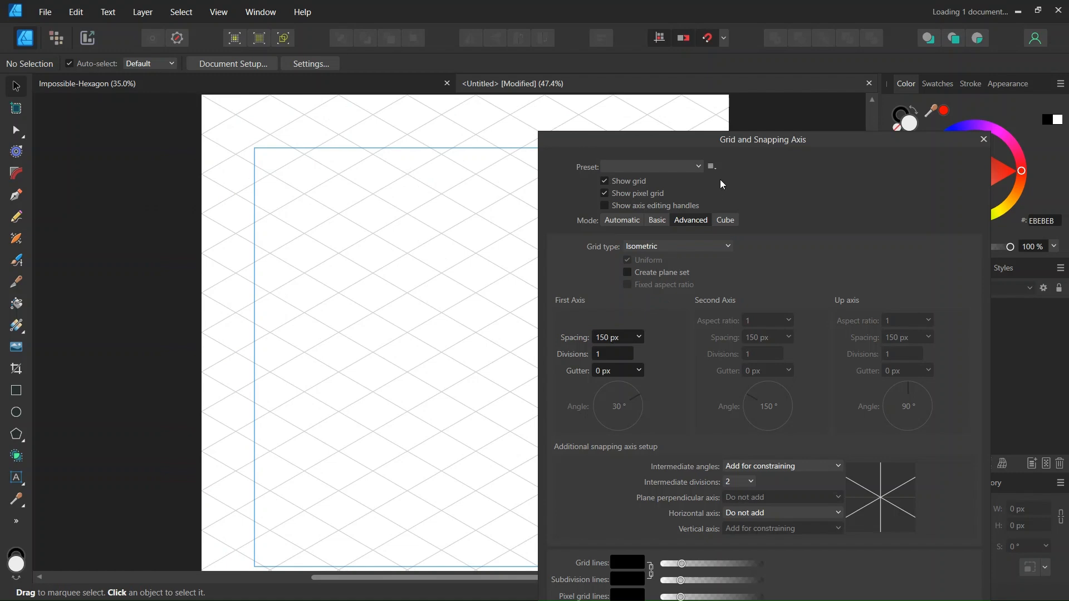
{"action": "left_click_drag", "start_coordinate": [728, 143], "coordinate": [638, 94]}
{"action": "left_click", "coordinate": [861, 567]}
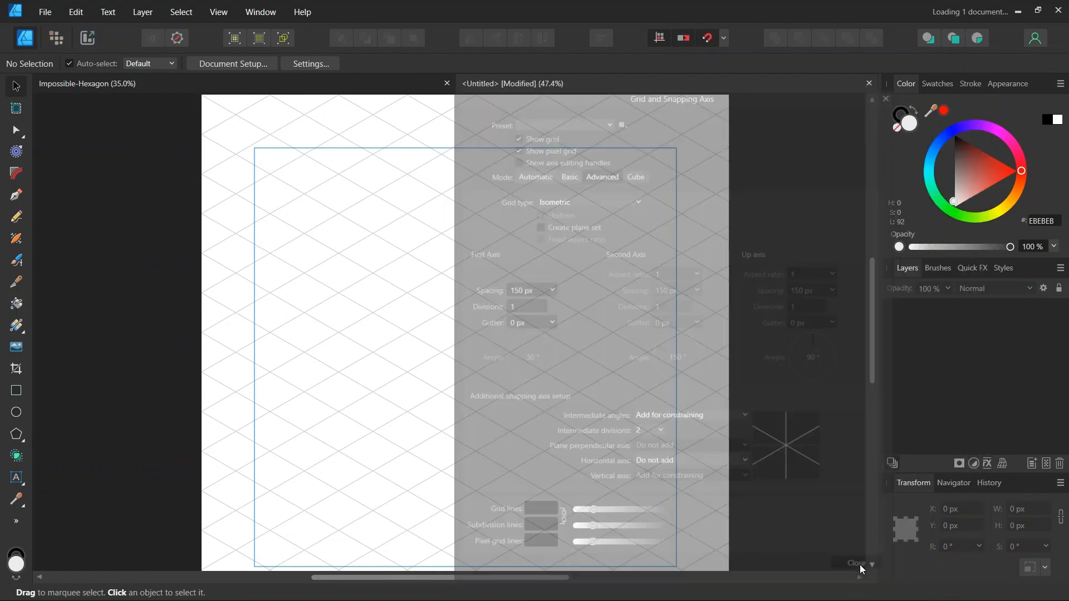
{"action": "scroll", "coordinate": [537, 377], "scroll_direction": "down", "scroll_amount": 3}
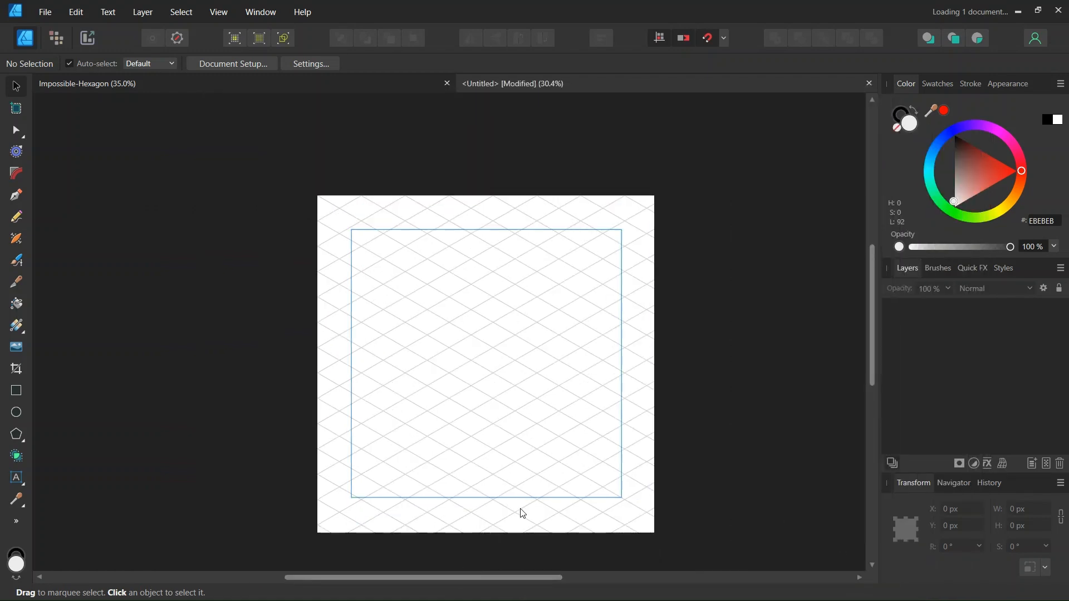
Set up the Pen tool with no fill and a 1 pt black stroke
{"action": "scroll", "coordinate": [534, 428], "scroll_direction": "up", "scroll_amount": 2}
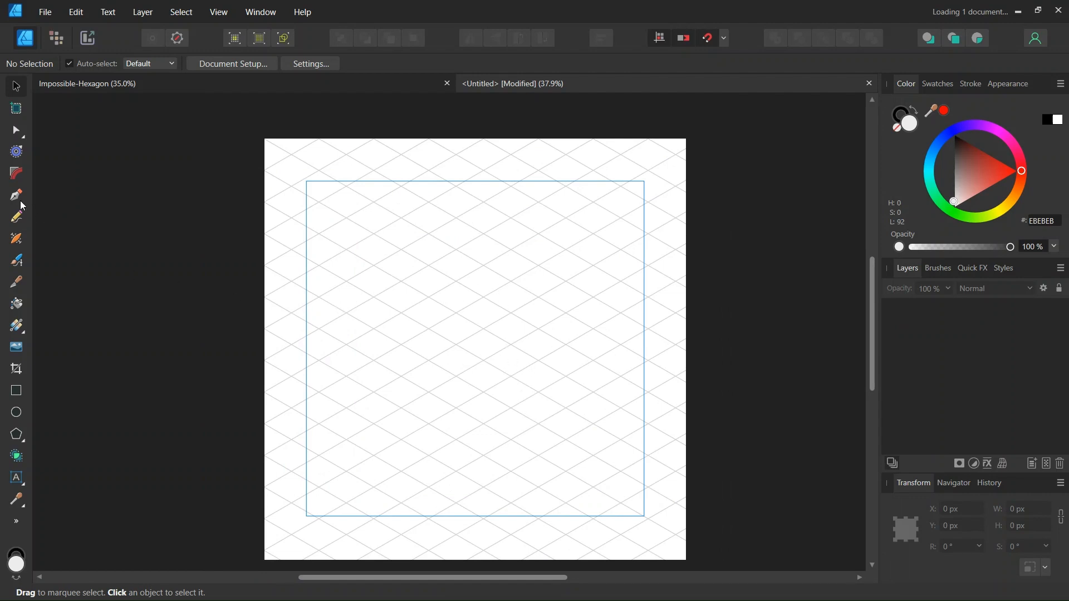
{"action": "key", "text": "p"}
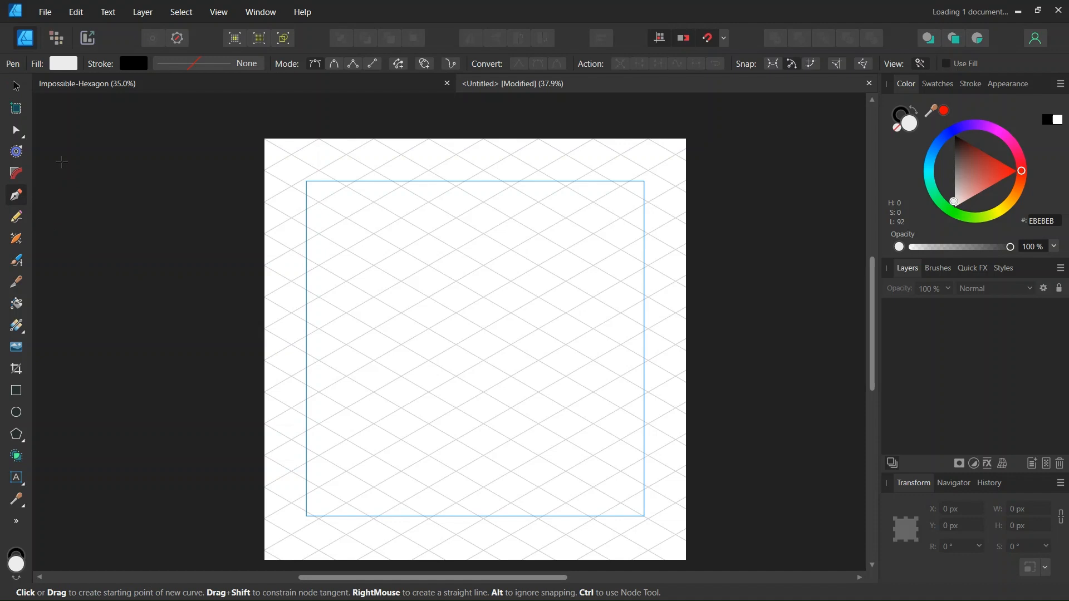
{"action": "left_click", "coordinate": [63, 64]}
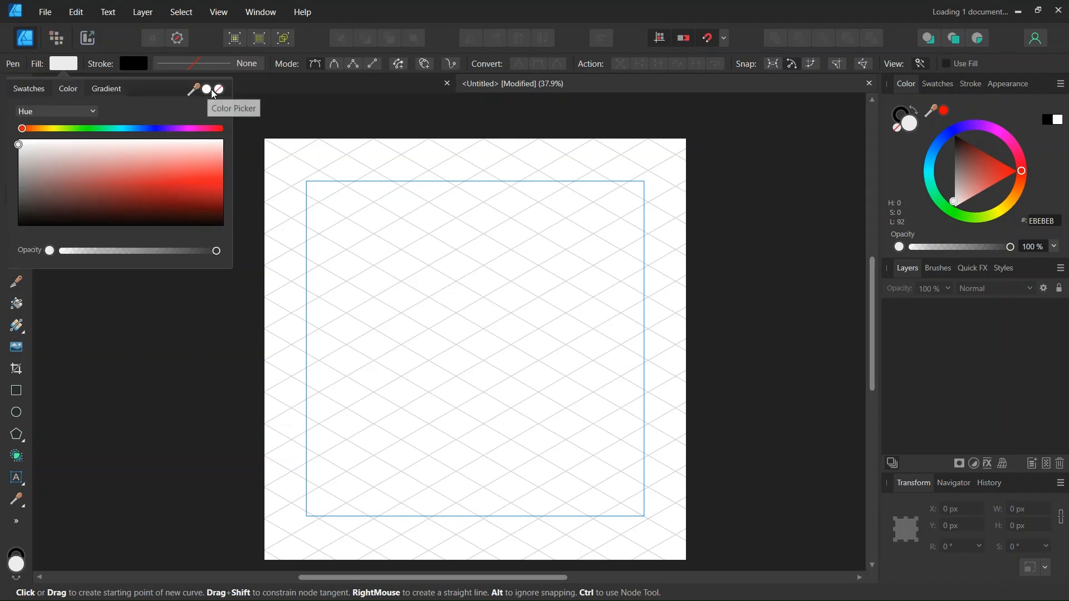
{"action": "left_click", "coordinate": [219, 89]}
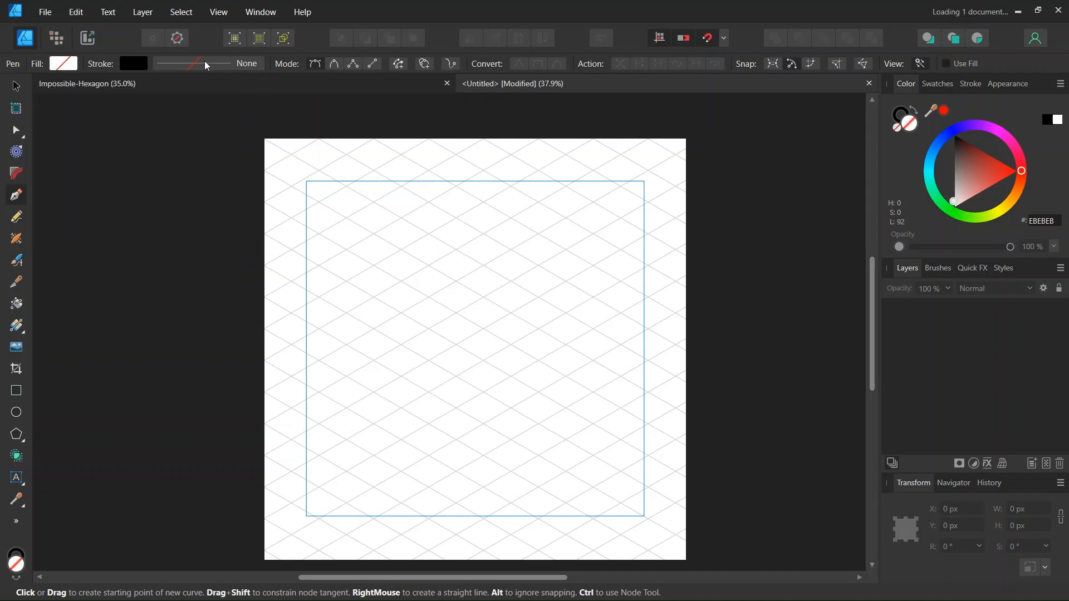
{"action": "left_click", "coordinate": [206, 61]}
{"action": "type", "text": "1"}
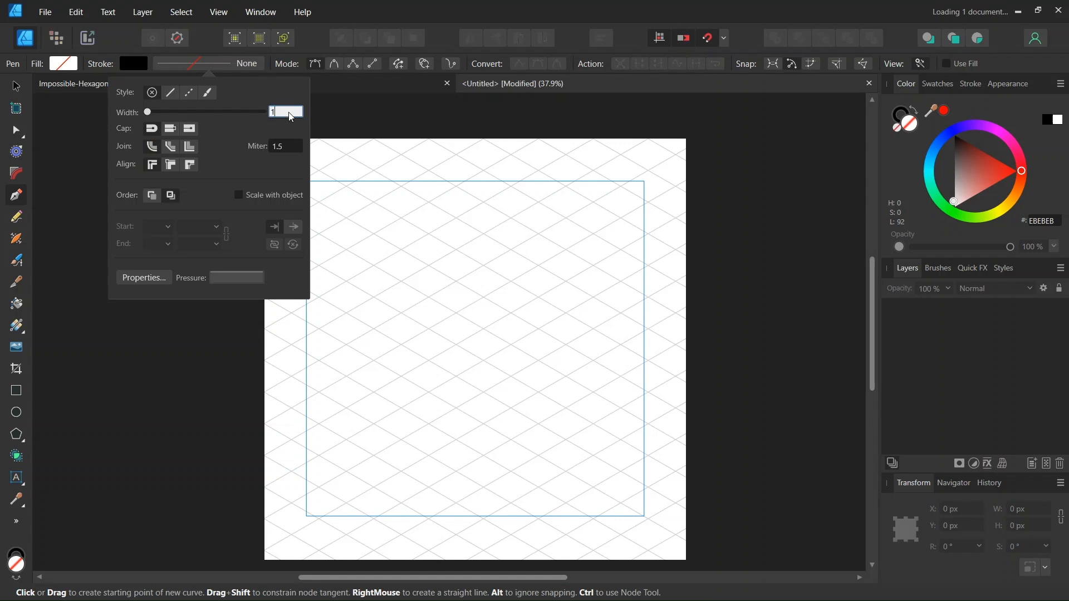
{"action": "key", "text": "Return"}
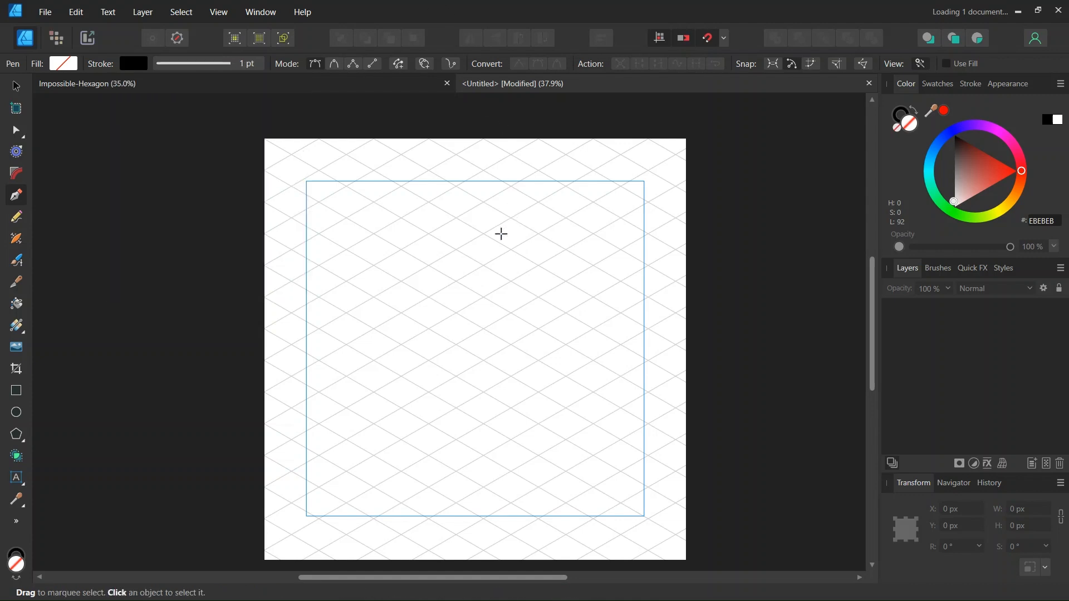
Draw a horizontal line one grid cell wide in the page's upper middle, ending at the grid intersection at about X 1169 px, Y 375 px
{"action": "scroll", "coordinate": [497, 235], "scroll_direction": "up", "scroll_amount": 1}
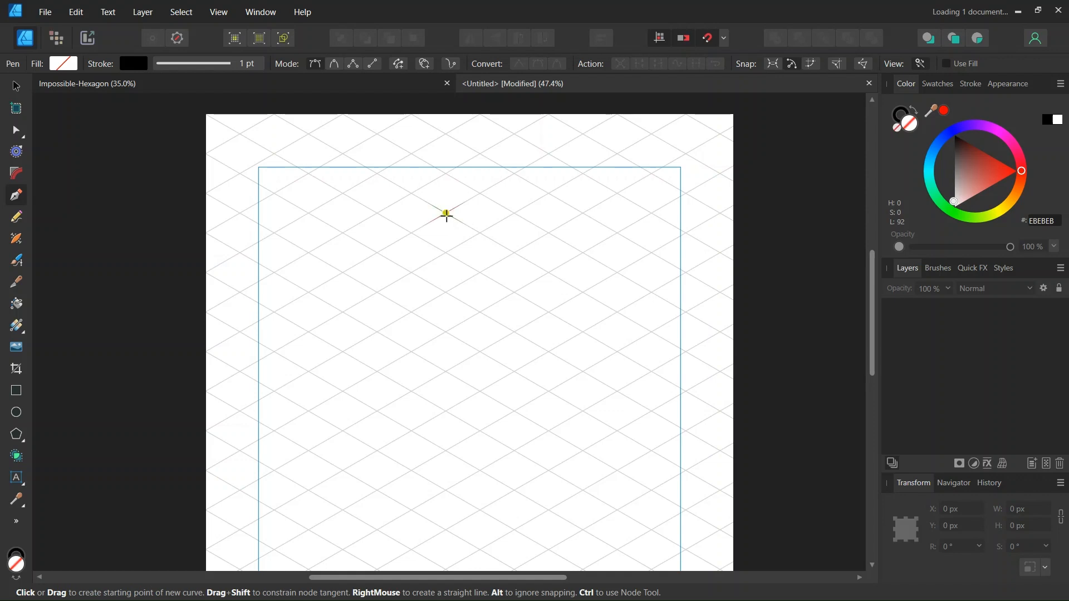
{"action": "scroll", "coordinate": [548, 239], "scroll_direction": "up", "scroll_amount": 1}
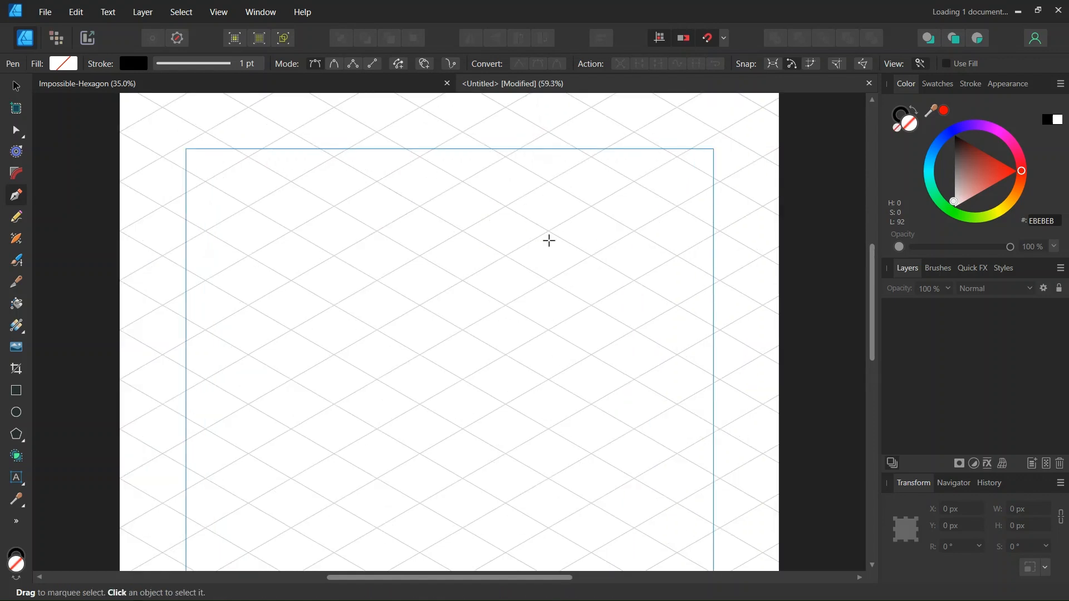
{"action": "left_click", "coordinate": [420, 205]}
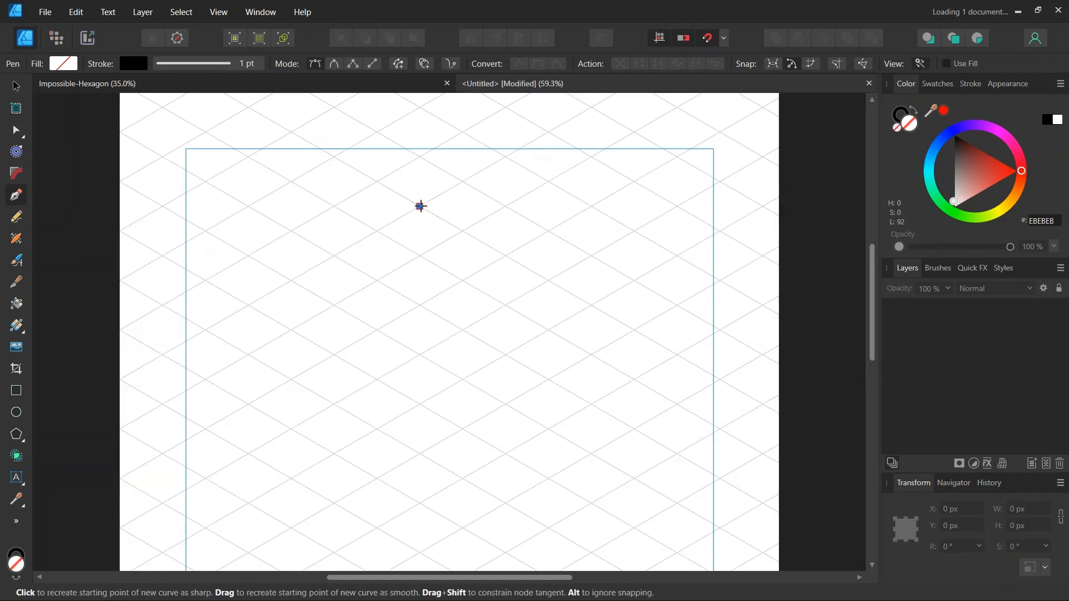
{"action": "left_click", "coordinate": [505, 207]}
{"action": "scroll", "coordinate": [505, 206], "scroll_direction": "up", "scroll_amount": 2}
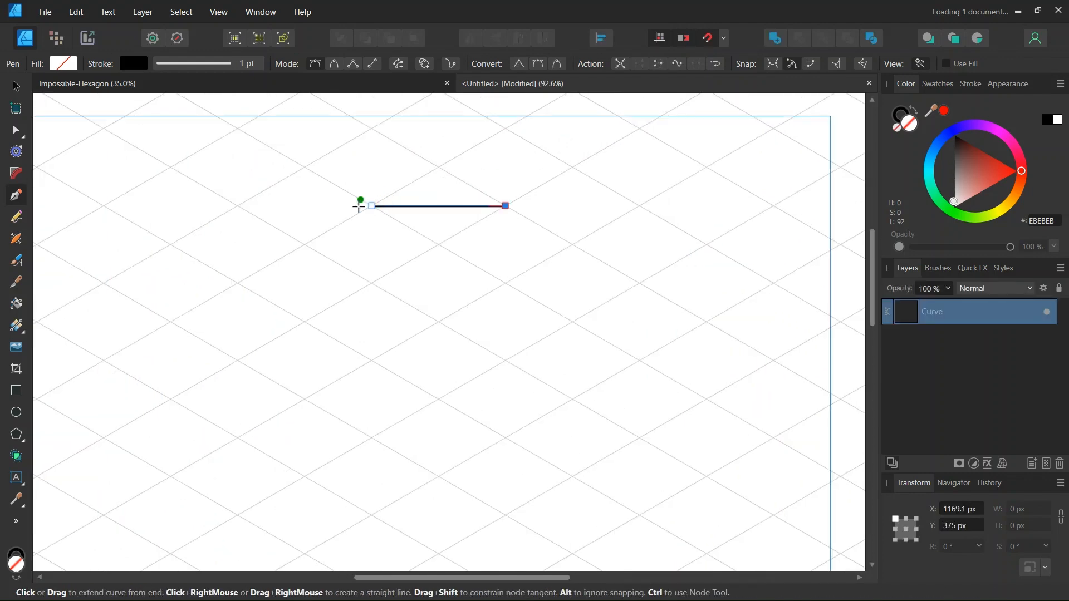
{"action": "scroll", "coordinate": [511, 207], "scroll_direction": "down", "scroll_amount": 3}
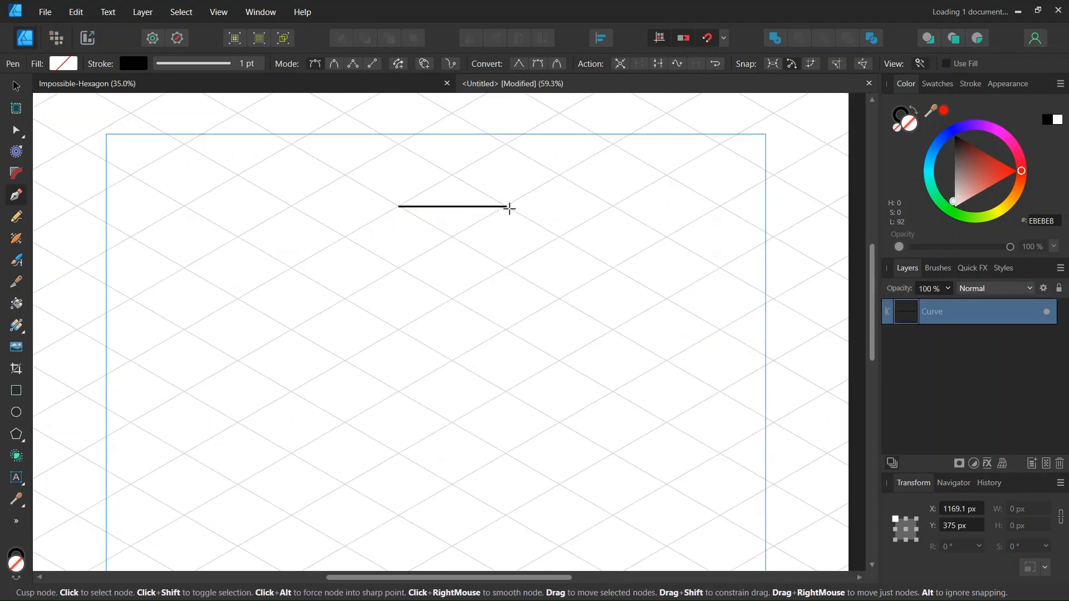
{"action": "scroll", "coordinate": [511, 207], "scroll_direction": "up", "scroll_amount": 1}
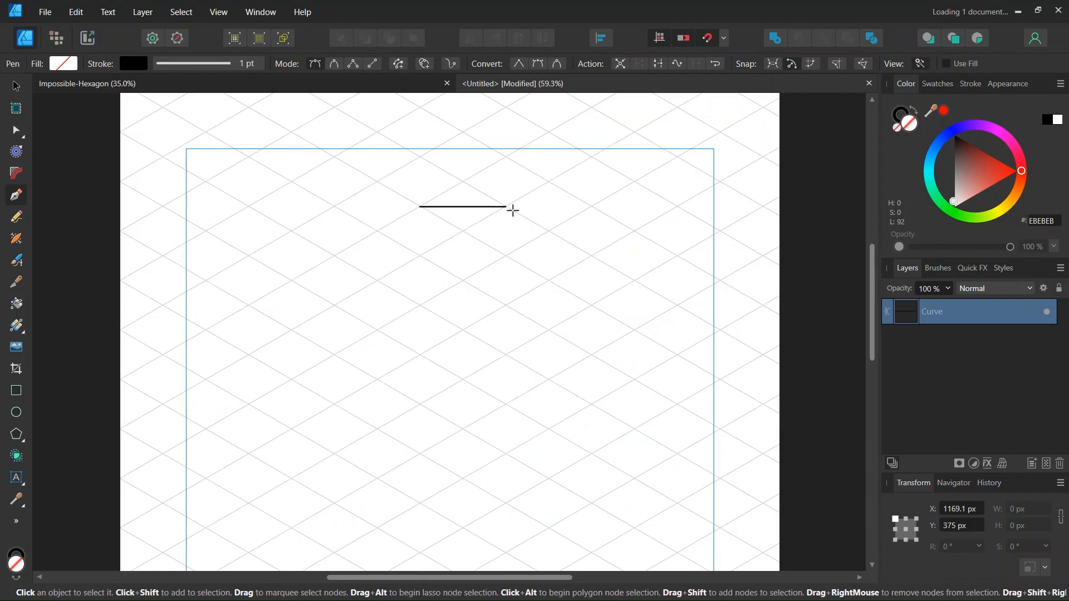
Extend the path diagonally down along the isometric grid to X 1558.8 px, Y 600 px and finish drawing it
{"action": "left_click", "coordinate": [635, 280]}
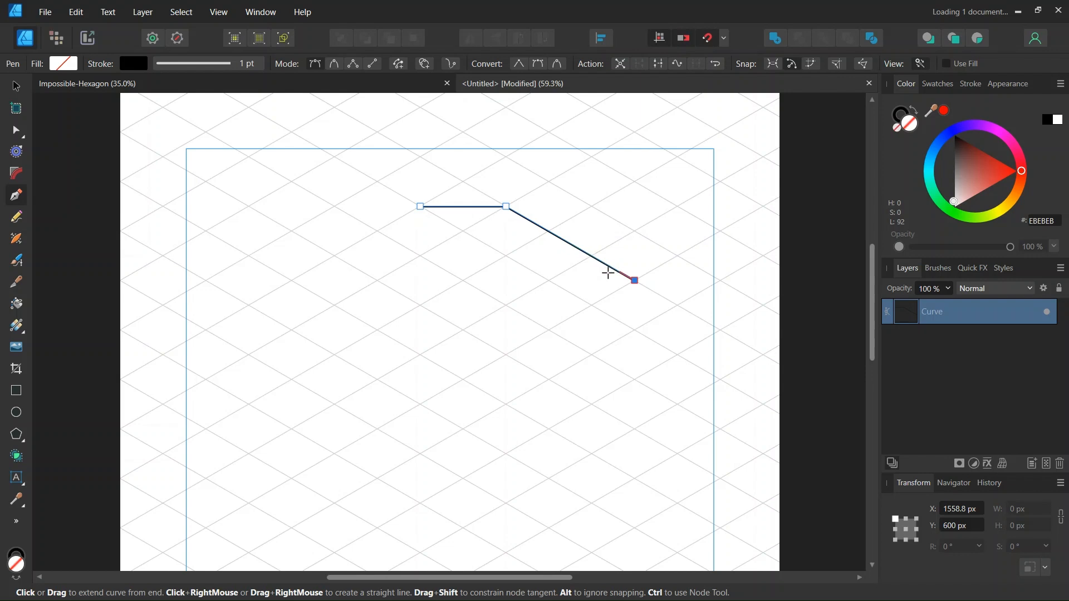
{"action": "scroll", "coordinate": [667, 300], "scroll_direction": "down", "scroll_amount": 2}
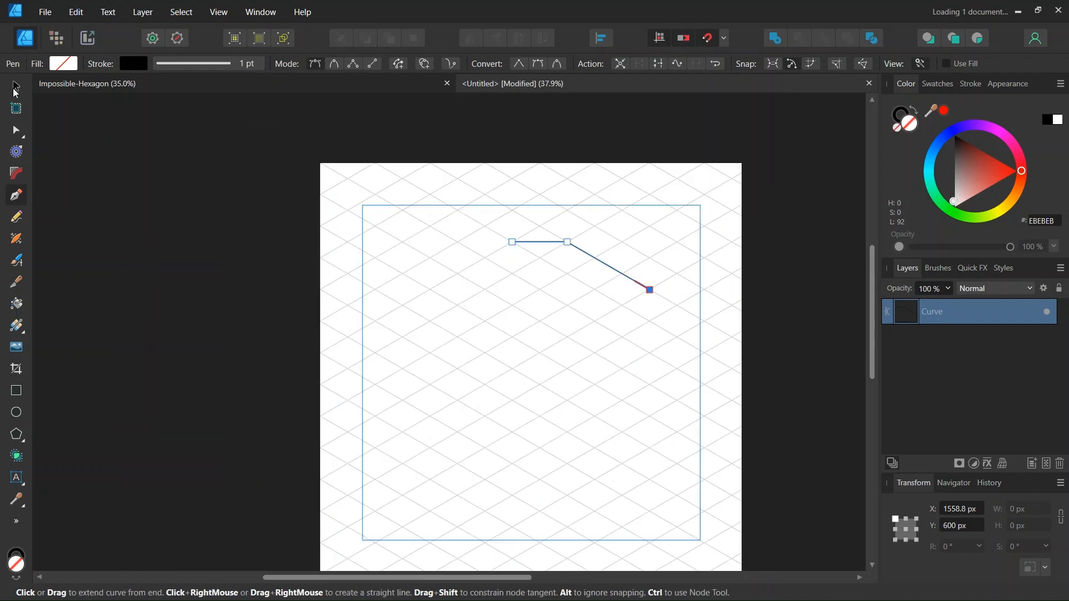
{"action": "key", "text": "v"}
Place a duplicate of the curve, rotated to 60°, so its diagonal segment's end meets the left end of the original's horizontal line
{"action": "scroll", "coordinate": [599, 272], "scroll_direction": "up", "scroll_amount": 1}
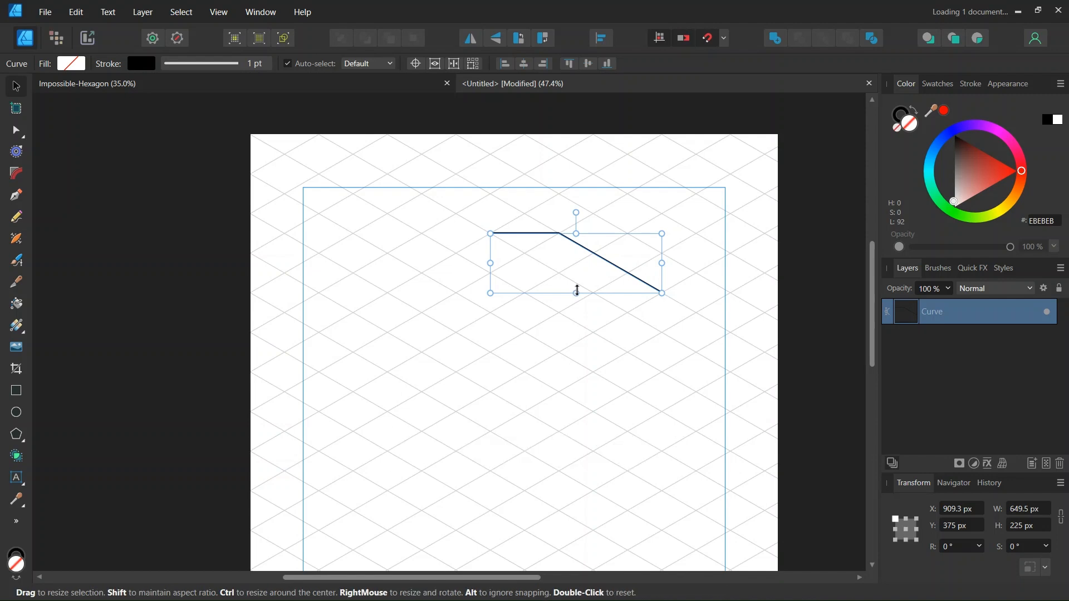
{"action": "key", "text": "ctrl+j"}
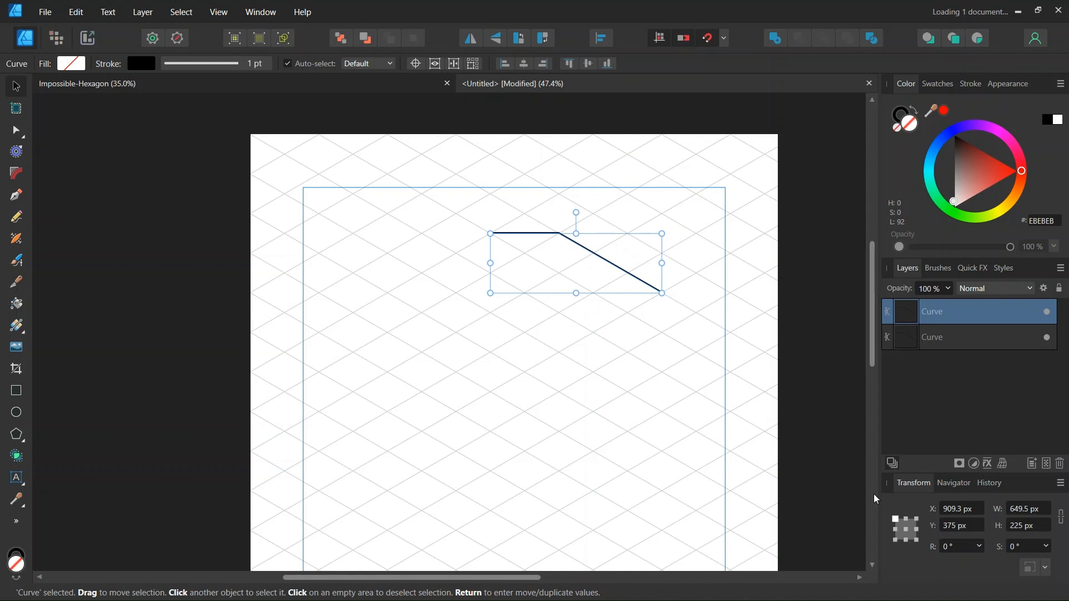
{"action": "type", "text": "60"}
{"action": "key", "text": "Return"}
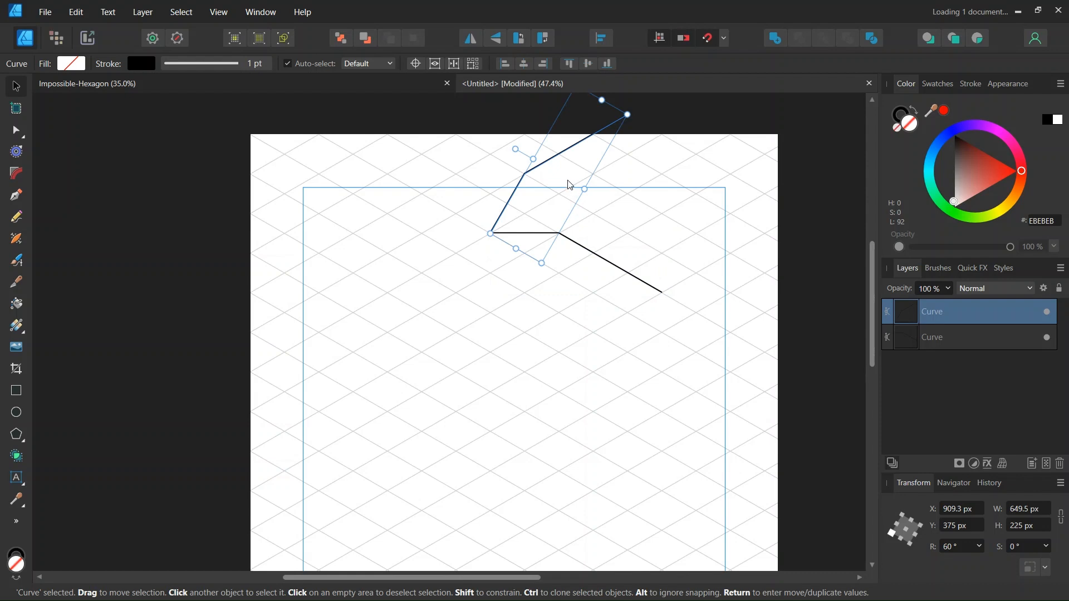
{"action": "left_click_drag", "start_coordinate": [570, 185], "coordinate": [438, 305]}
{"action": "scroll", "coordinate": [487, 256], "scroll_direction": "up", "scroll_amount": 3}
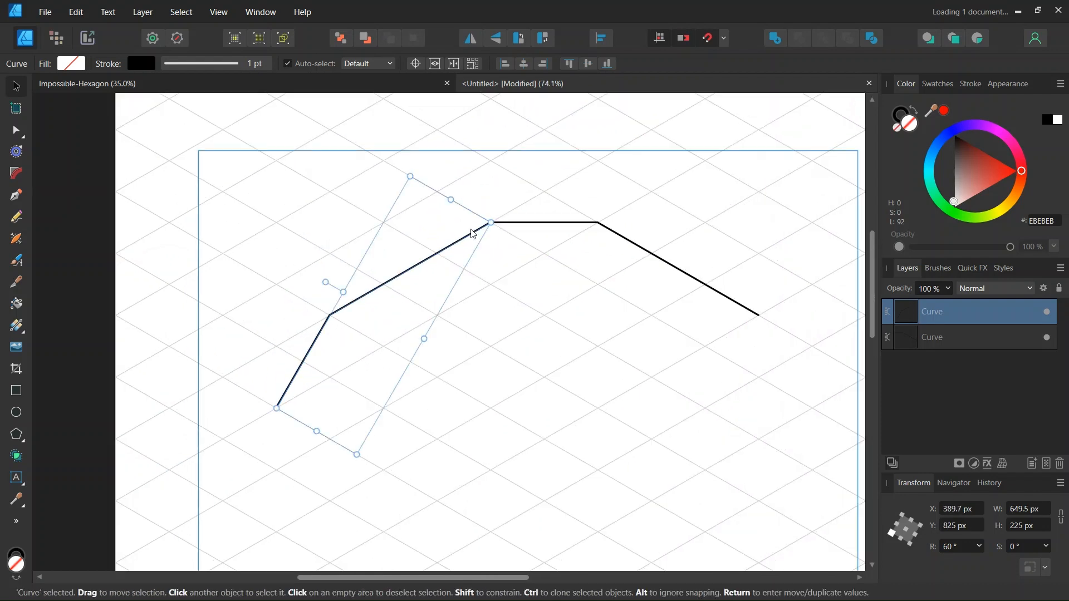
Repeat the rotated duplication four more times to close the curves into a twelve-sided outline
{"action": "scroll", "coordinate": [513, 249], "scroll_direction": "down", "scroll_amount": 4}
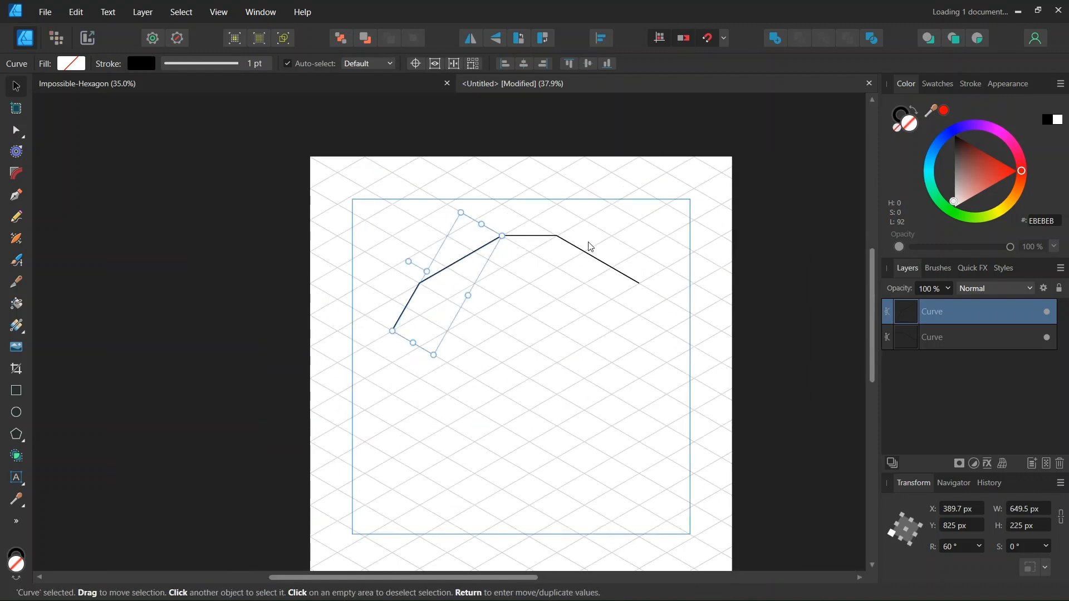
{"action": "left_click", "coordinate": [568, 303]}
{"action": "scroll", "coordinate": [572, 303], "scroll_direction": "down", "scroll_amount": 1}
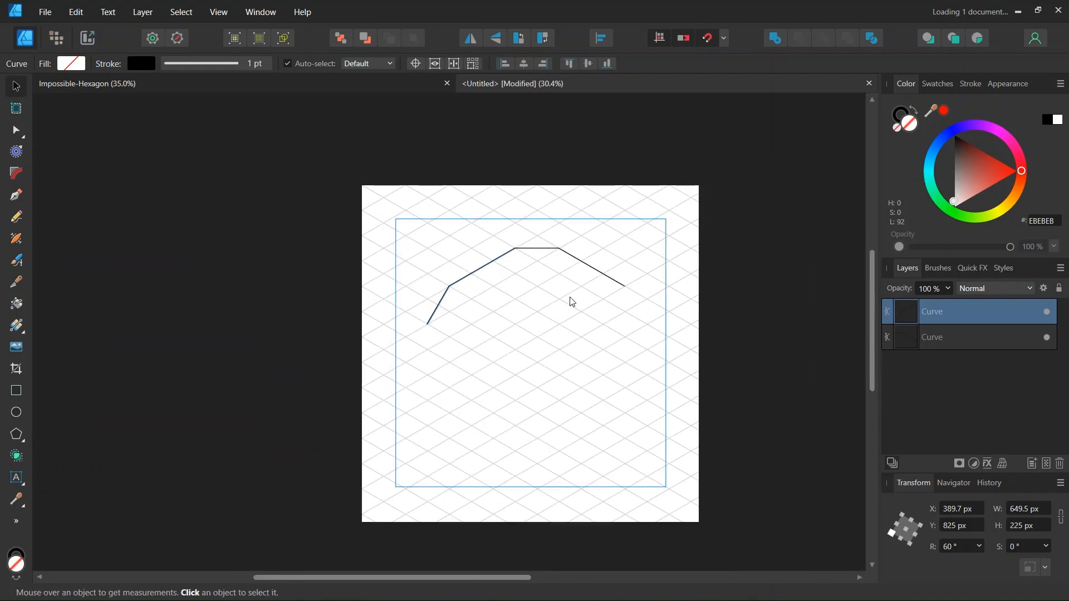
{"action": "key", "text": "ctrl+j"}
{"action": "key", "text": "ctrl+j"}
{"action": "key", "text": "ctrl+j"}
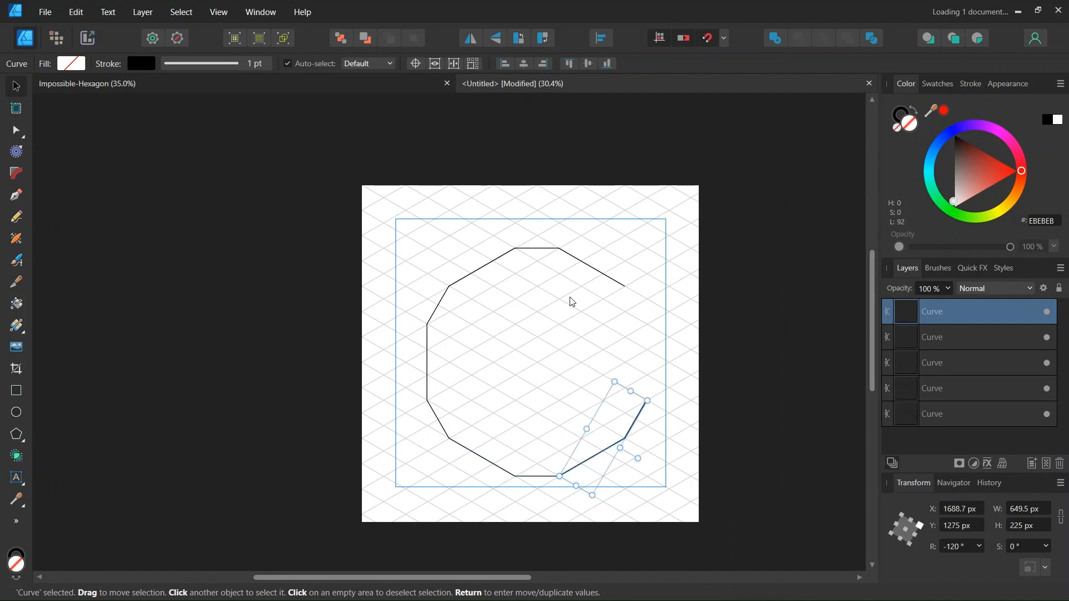
{"action": "key", "text": "ctrl+j"}
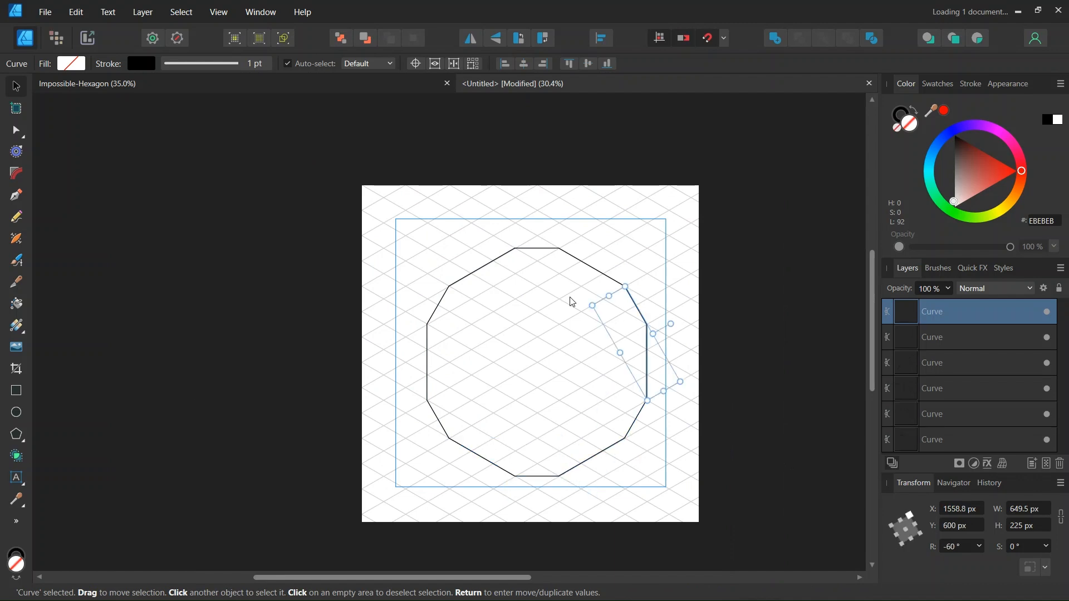
Clear the selection, examine the finished design in the Impossible-Hexagon document, and return to the untitled document
{"action": "scroll", "coordinate": [551, 319], "scroll_direction": "up", "scroll_amount": 1}
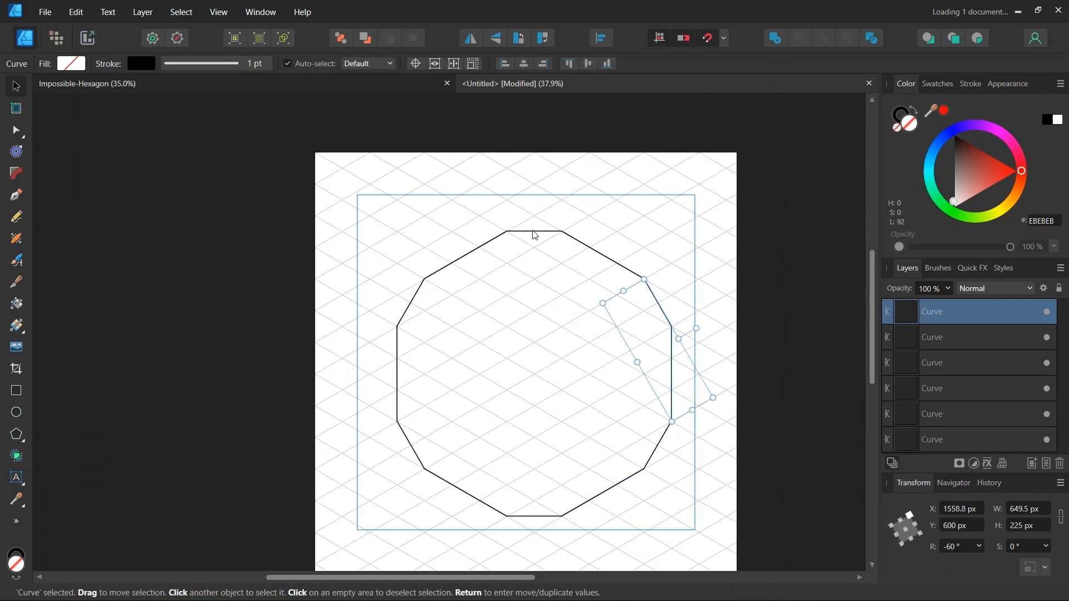
{"action": "left_click", "coordinate": [622, 215]}
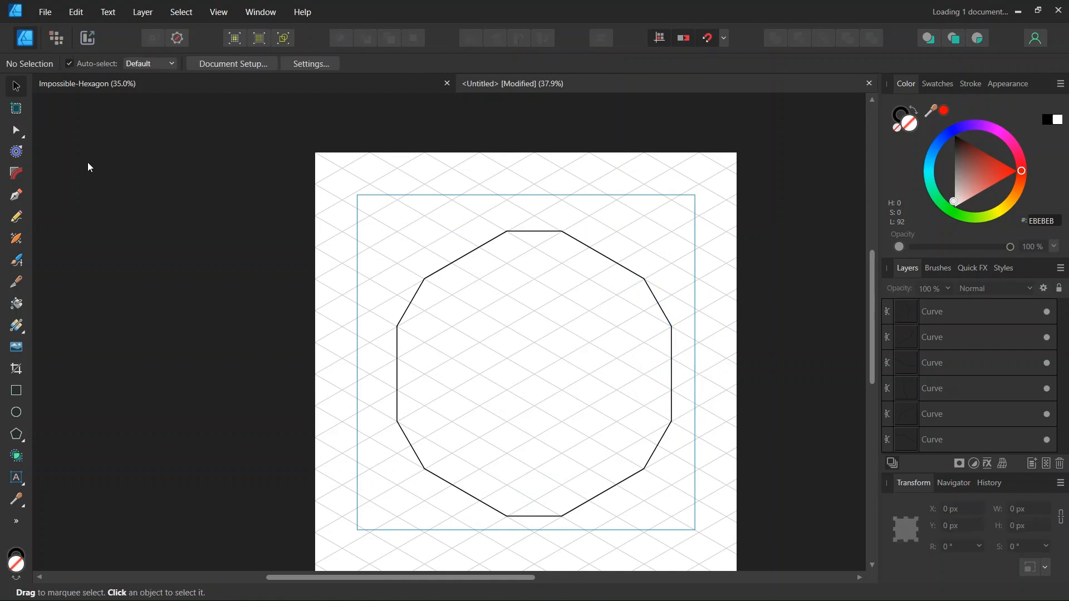
{"action": "left_click", "coordinate": [170, 88]}
{"action": "left_click", "coordinate": [490, 202]}
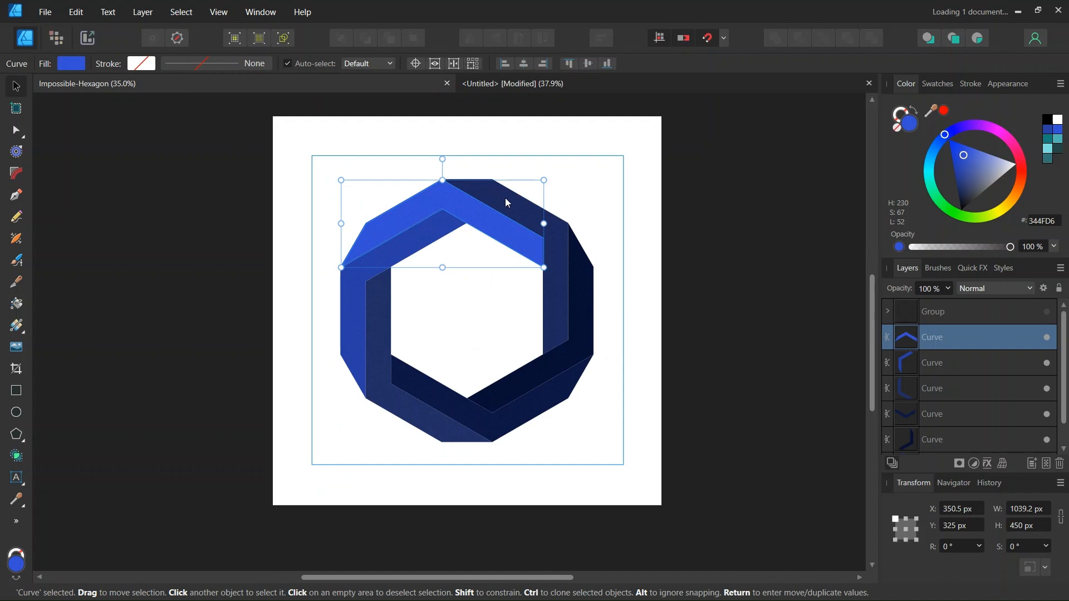
{"action": "left_click", "coordinate": [558, 84]}
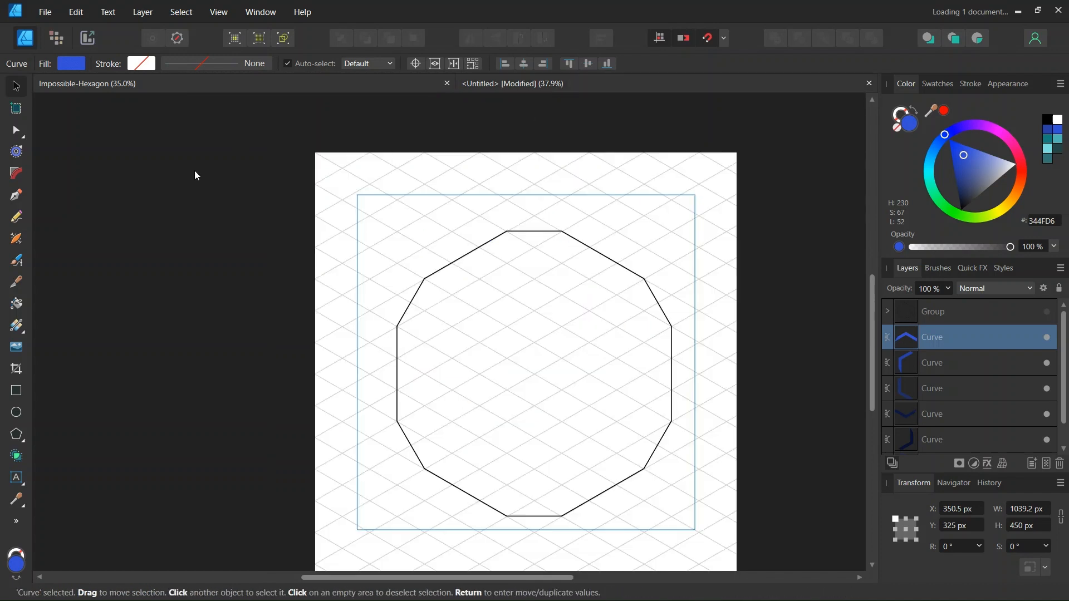
Start a Pen path at the outline's top-left vertex, running to X 1428.9 px, Y 675 px and straight down to Y 1275 px
{"action": "left_click", "coordinate": [18, 196]}
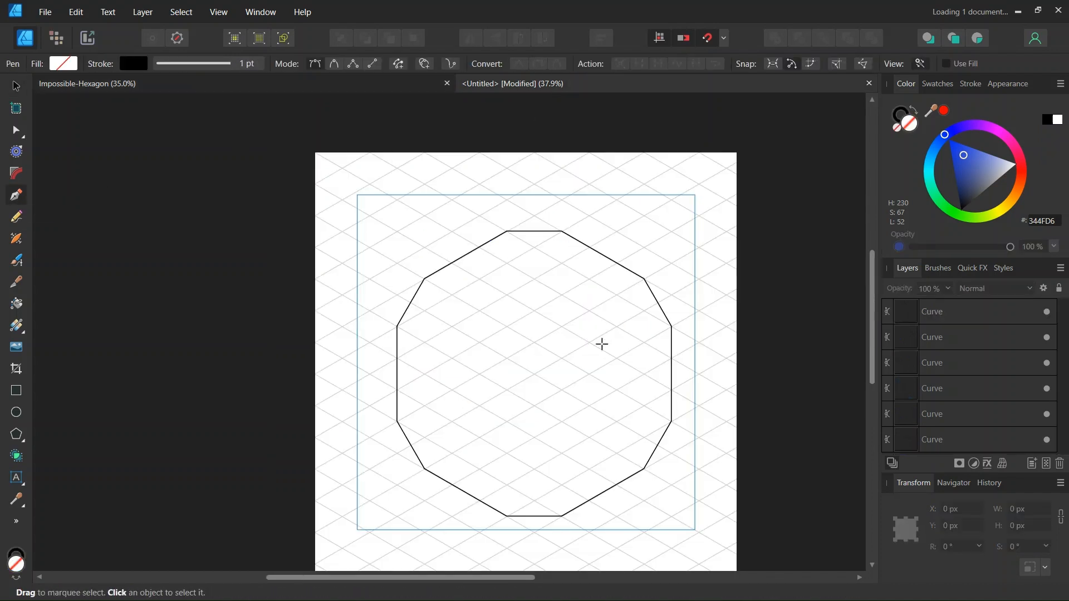
{"action": "scroll", "coordinate": [683, 363], "scroll_direction": "up", "scroll_amount": 1}
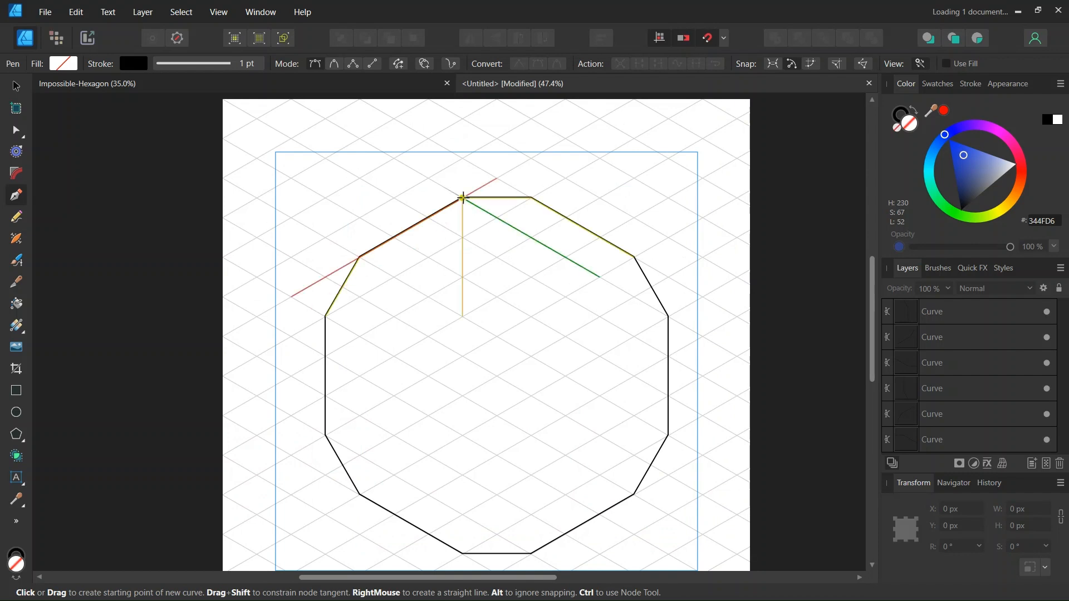
{"action": "left_click", "coordinate": [462, 197]}
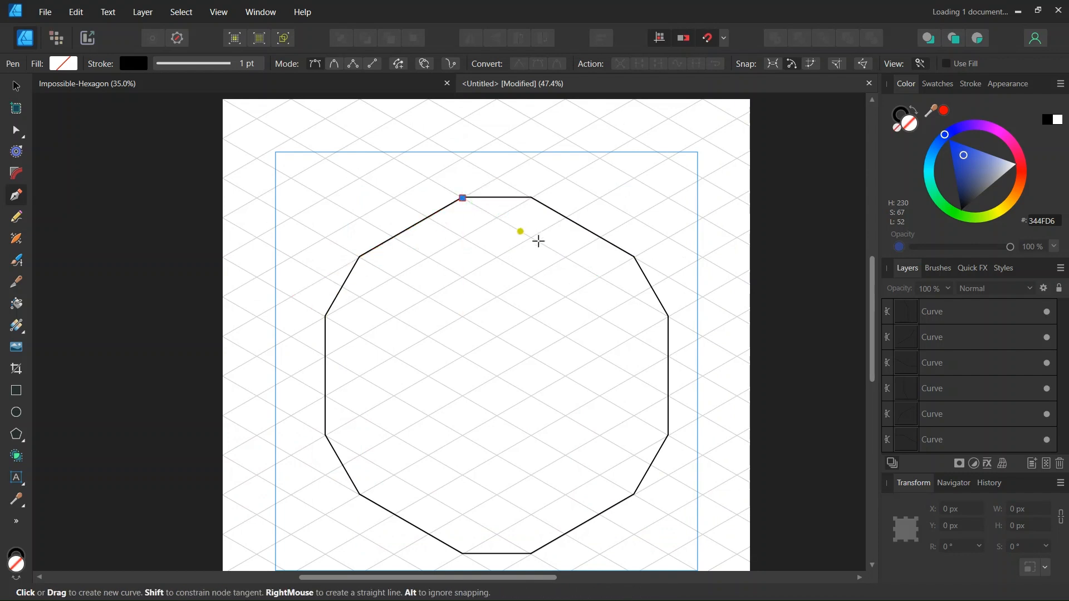
{"action": "left_click", "coordinate": [600, 277]}
{"action": "scroll", "coordinate": [608, 285], "scroll_direction": "up", "scroll_amount": 1}
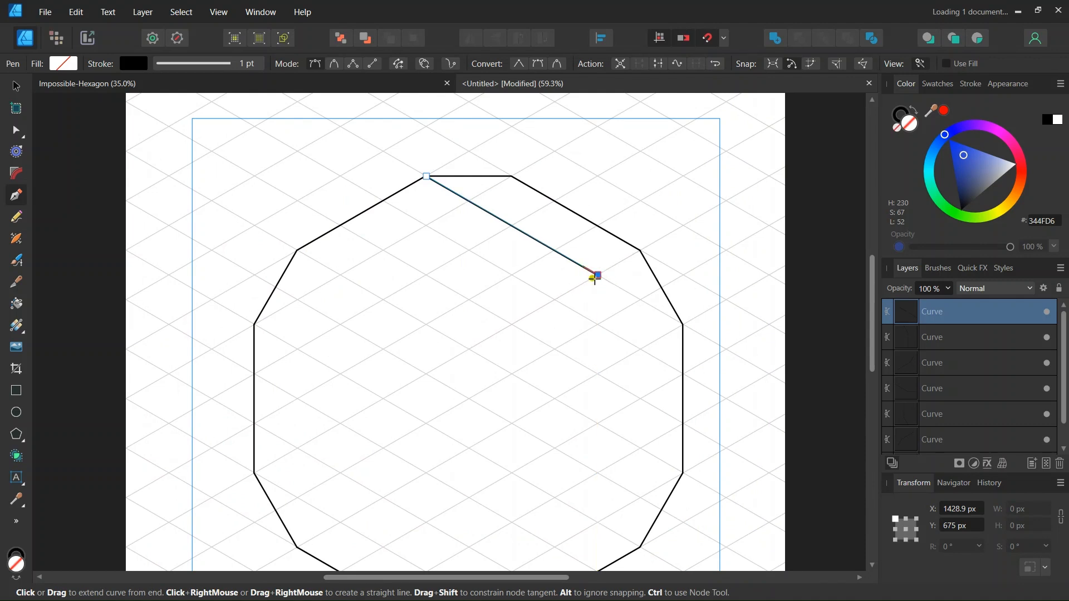
{"action": "left_click", "coordinate": [599, 472]}
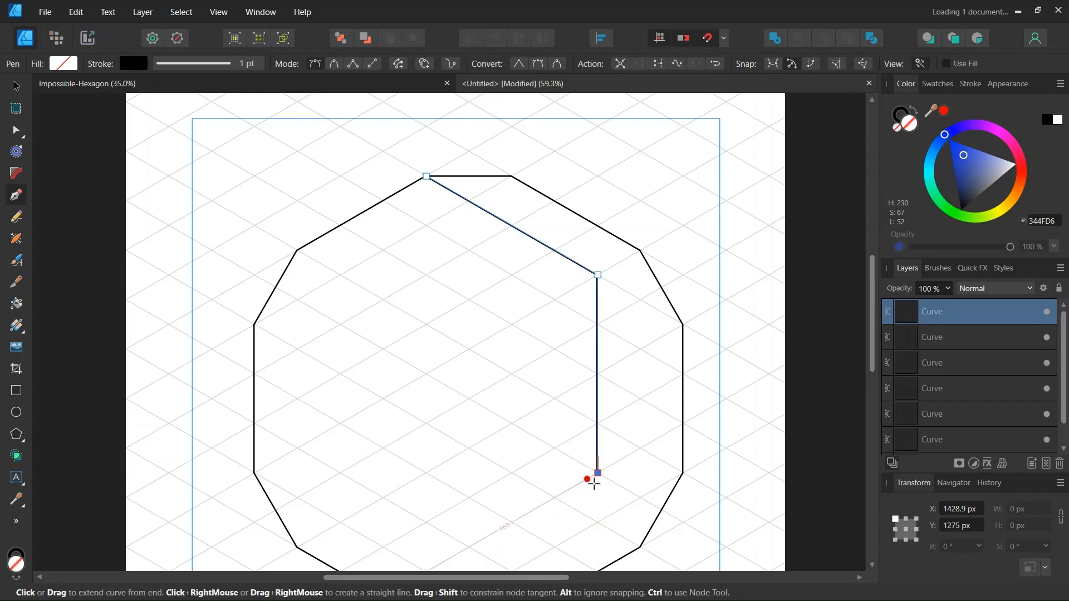
Continue the path to X 1558.8 px, Y 1200 px, up to the outline's upper-right vertex, along the outline's edge, and close it at its start
{"action": "left_click", "coordinate": [642, 448]}
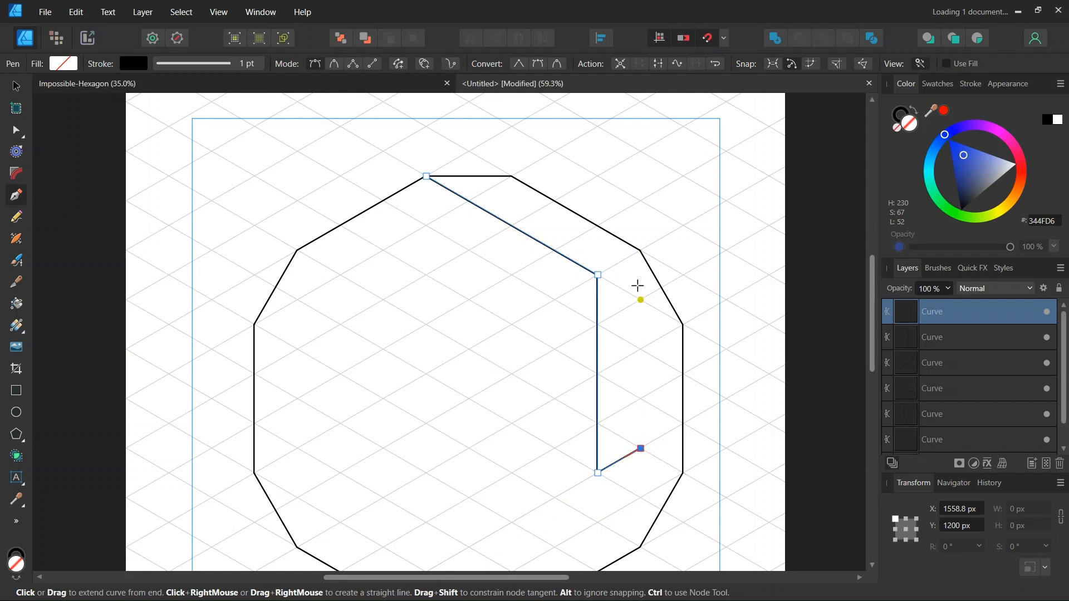
{"action": "left_click", "coordinate": [640, 251]}
{"action": "left_click", "coordinate": [640, 251]}
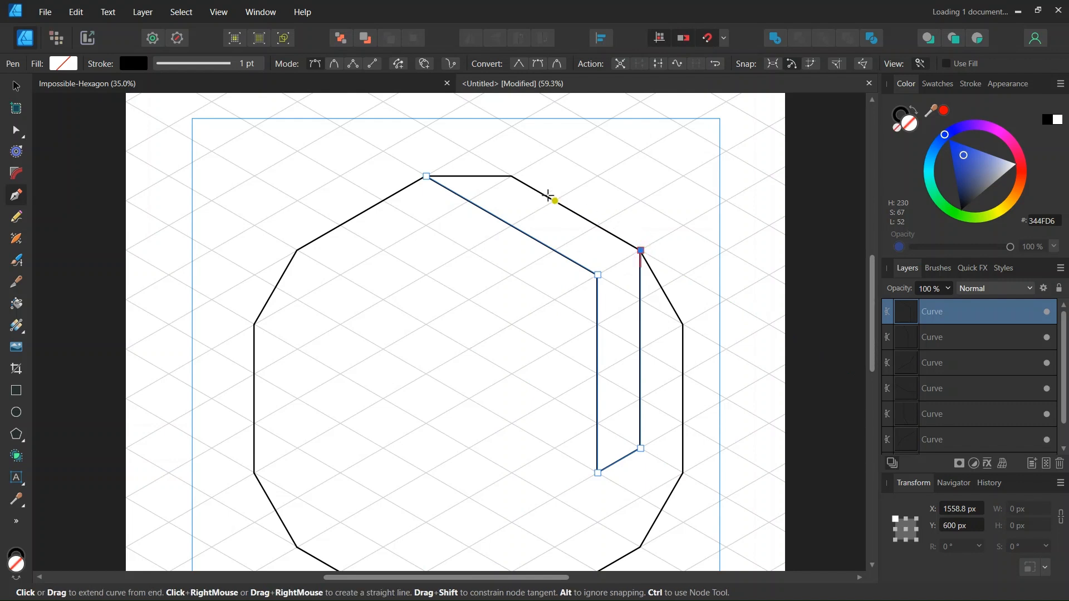
{"action": "left_click", "coordinate": [512, 176]}
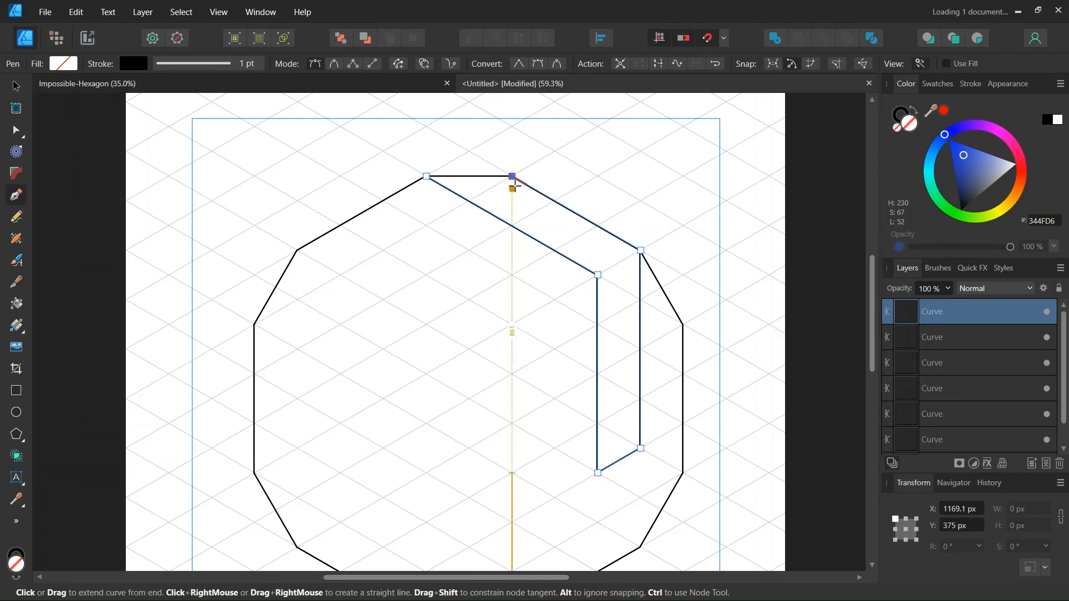
{"action": "left_click", "coordinate": [426, 176]}
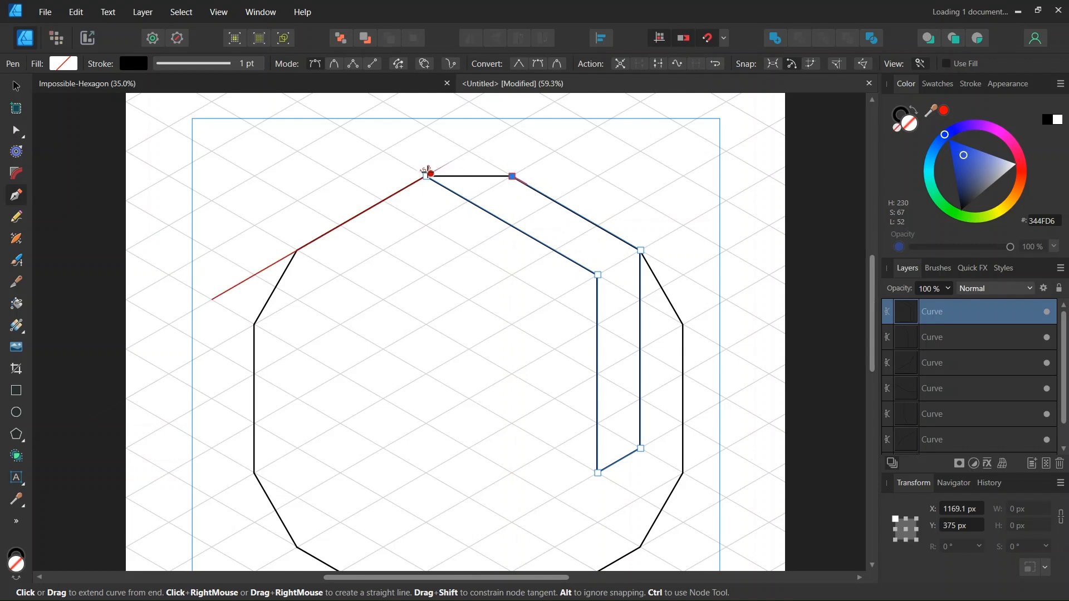
{"action": "left_click", "coordinate": [15, 87]}
Duplicate the closed bent-band shape and rotate the copy to 60°
{"action": "scroll", "coordinate": [601, 307], "scroll_direction": "up", "scroll_amount": 1}
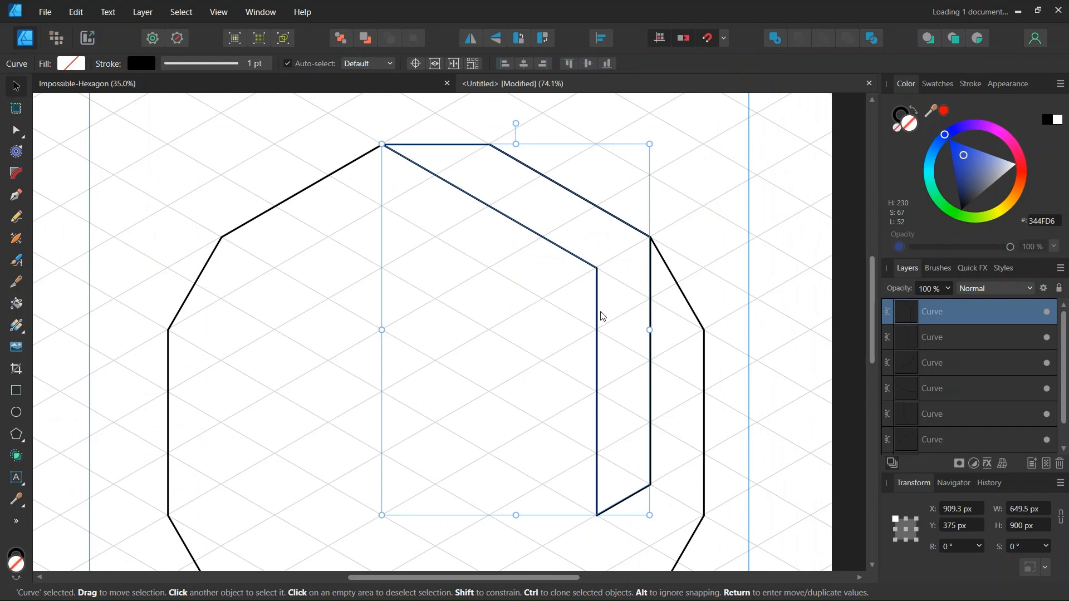
{"action": "scroll", "coordinate": [603, 316], "scroll_direction": "down", "scroll_amount": 1}
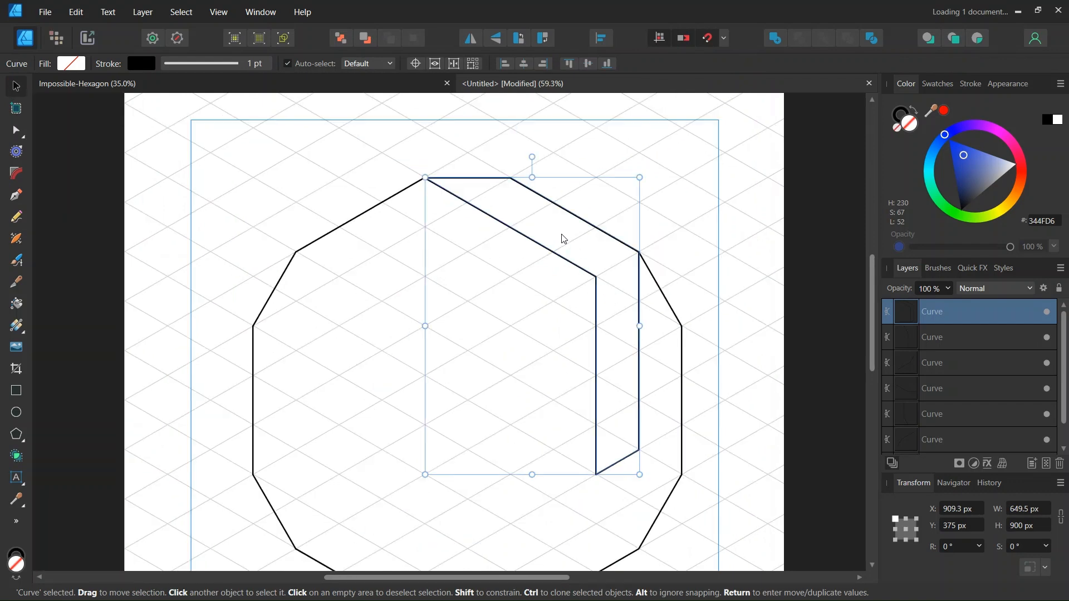
{"action": "scroll", "coordinate": [614, 304], "scroll_direction": "down", "scroll_amount": 1}
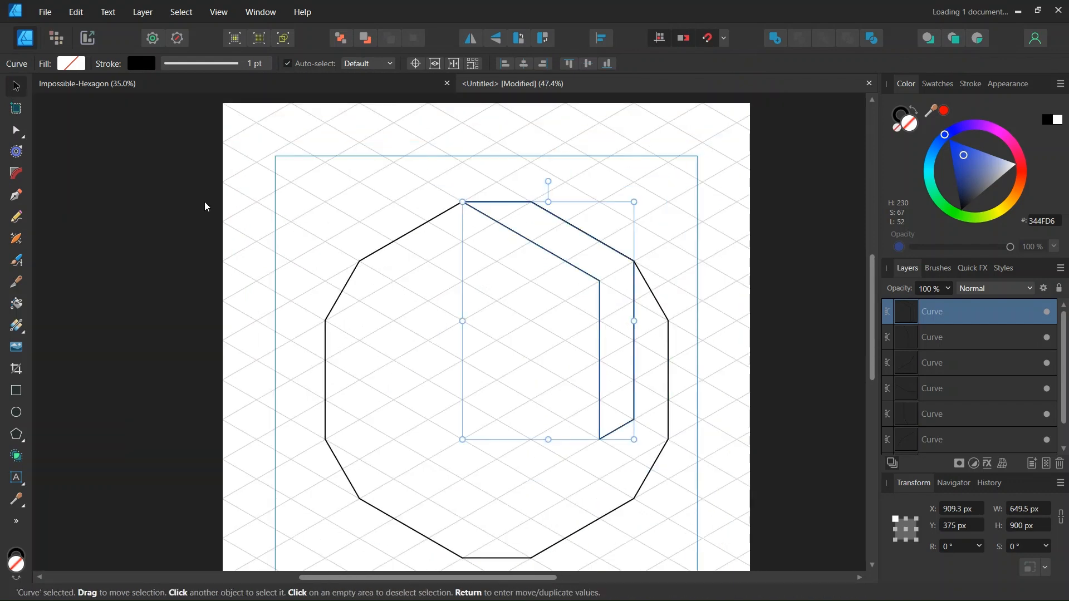
{"action": "left_click", "coordinate": [491, 297]}
{"action": "key", "text": "ctrl+j"}
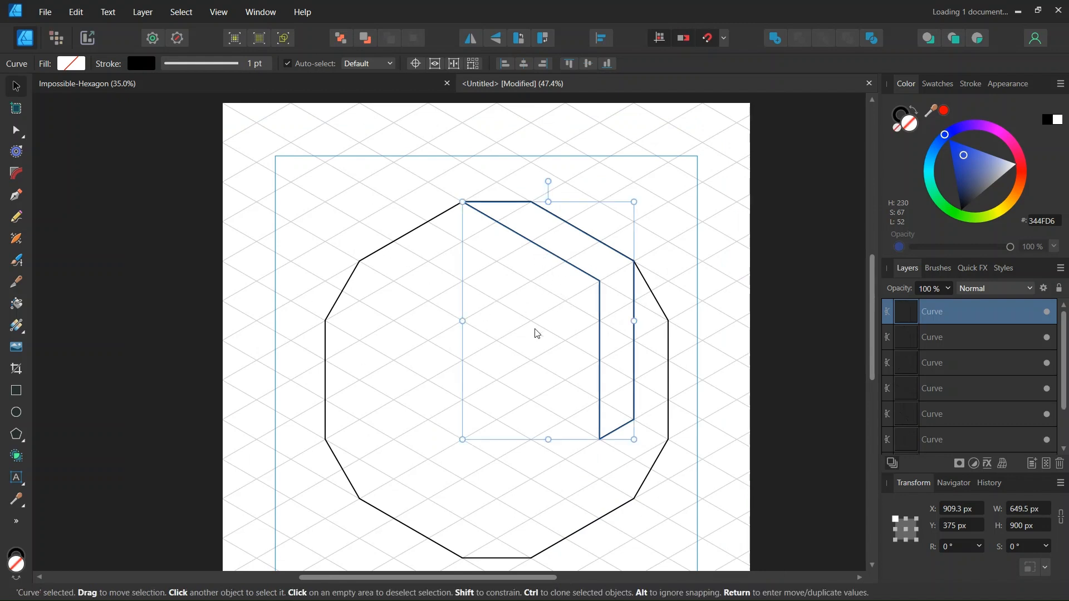
{"action": "left_click", "coordinate": [948, 546]}
{"action": "type", "text": "6"}
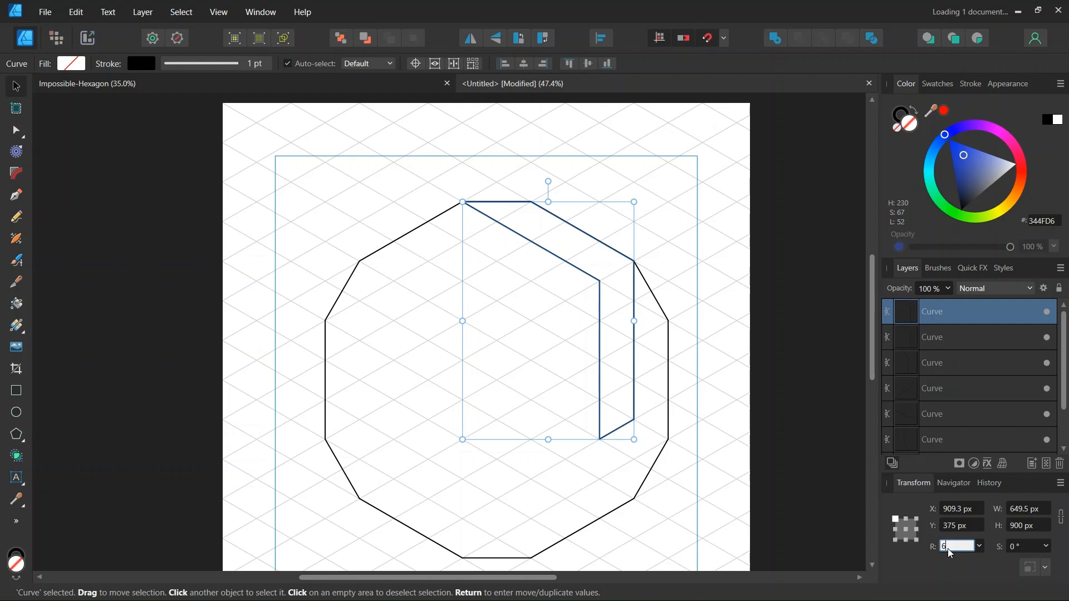
{"action": "type", "text": "0"}
{"action": "key", "text": "Return"}
Move the rotated band copy onto the outline's upper-left side, with its upper bend at the original band's top-left corner
{"action": "scroll", "coordinate": [656, 326], "scroll_direction": "down", "scroll_amount": 2}
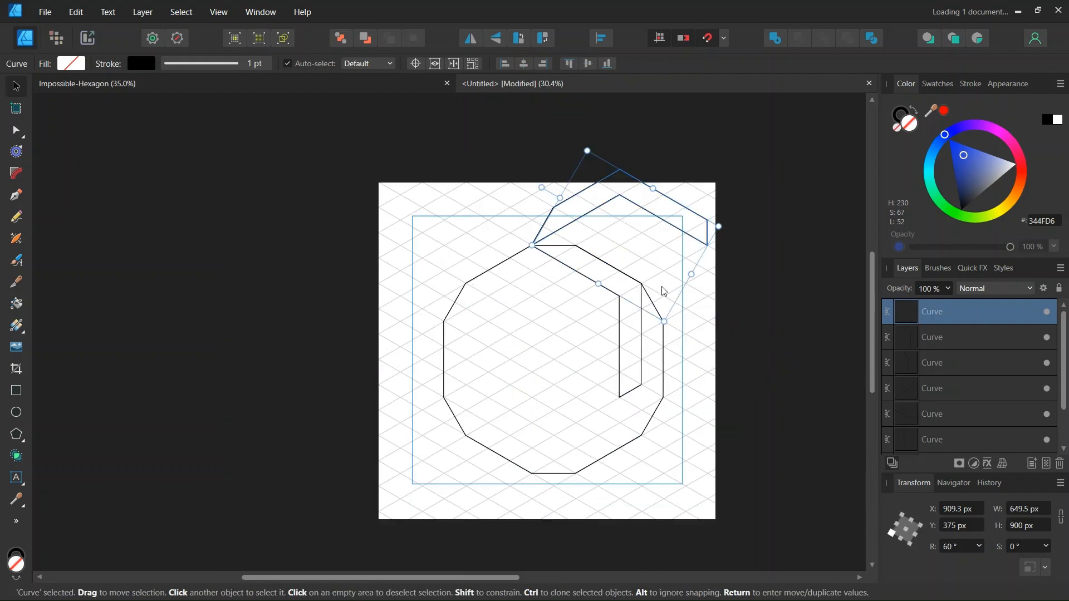
{"action": "left_click_drag", "start_coordinate": [676, 216], "coordinate": [587, 291]}
{"action": "scroll", "coordinate": [578, 290], "scroll_direction": "up", "scroll_amount": 3}
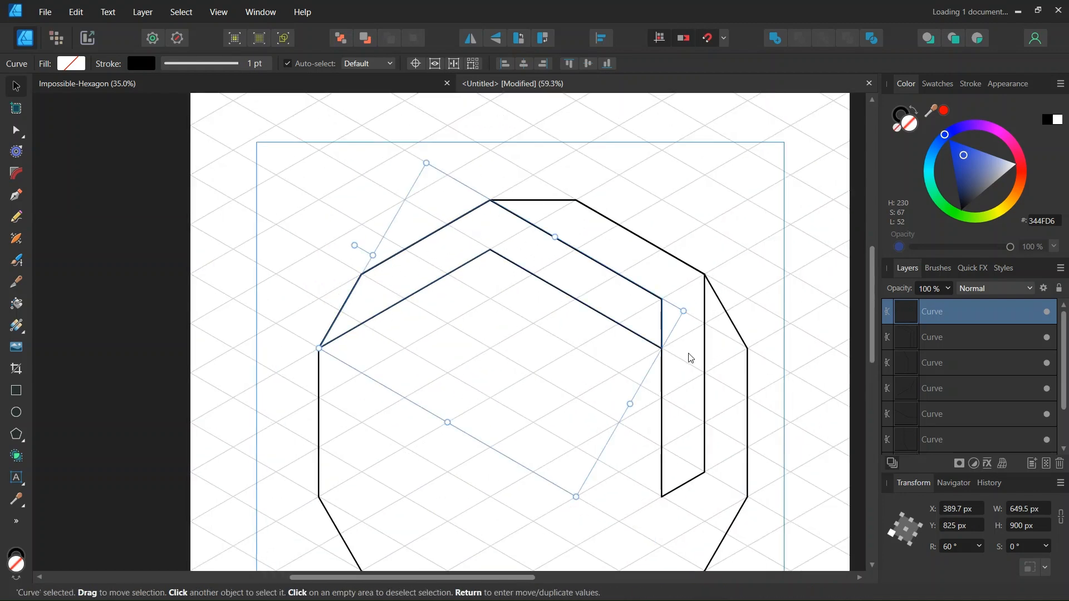
Repeat the rotated band duplication four more times to complete the interlocking ring of bands
{"action": "scroll", "coordinate": [677, 378], "scroll_direction": "down", "scroll_amount": 1}
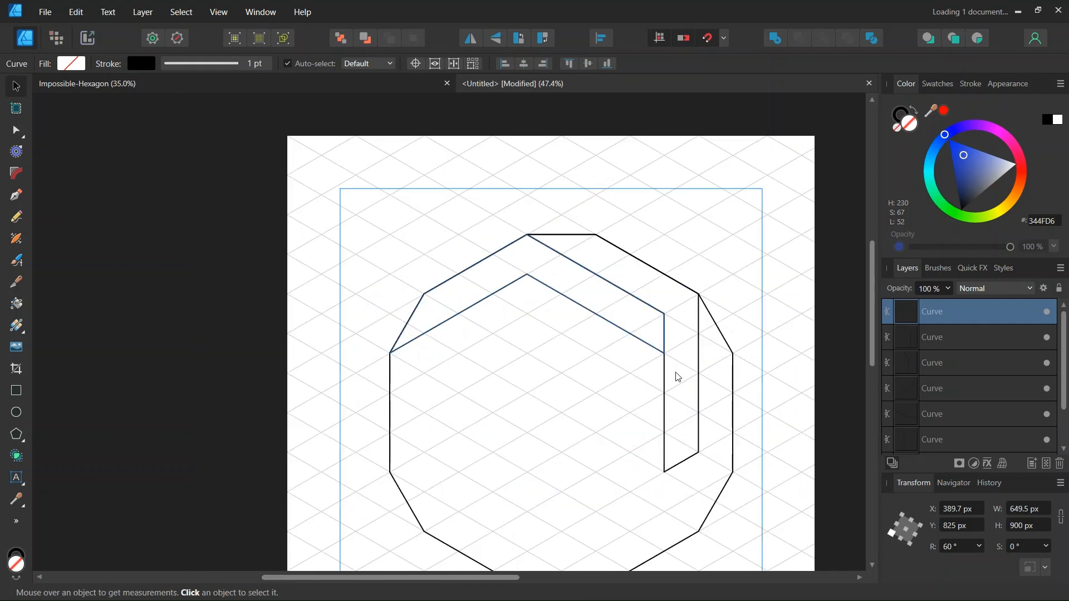
{"action": "key", "text": "ctrl+j"}
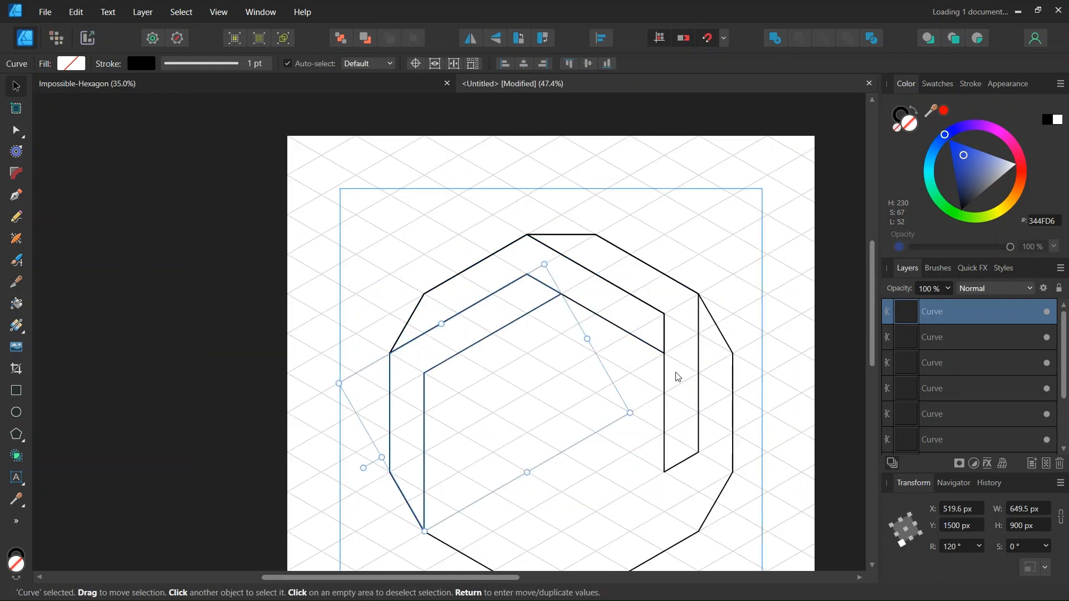
{"action": "key", "text": "ctrl+j"}
{"action": "key", "text": "ctrl+j"}
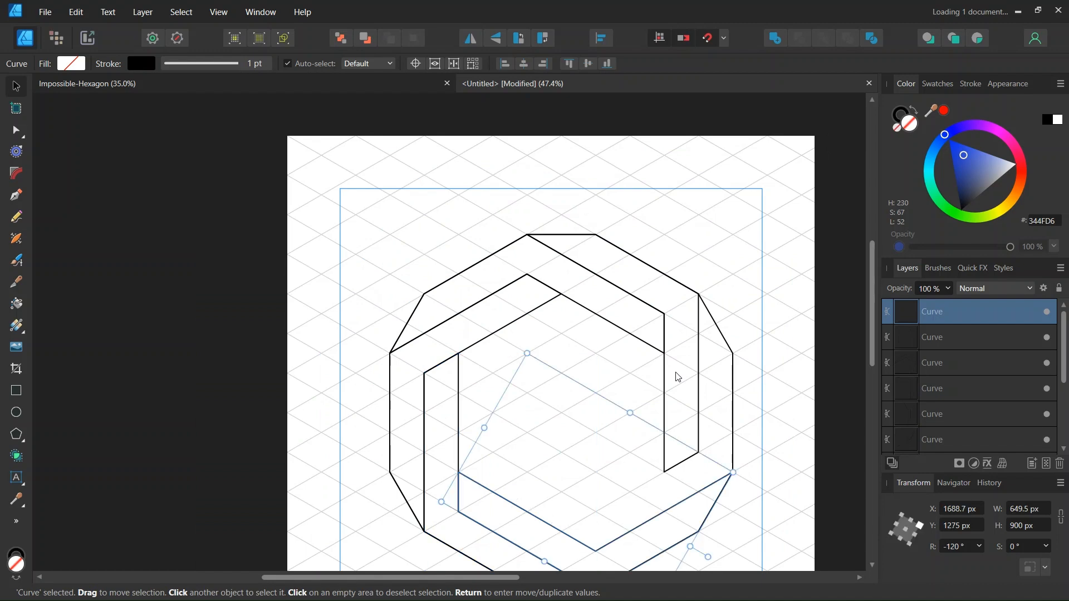
{"action": "key", "text": "ctrl+j"}
{"action": "scroll", "coordinate": [626, 347], "scroll_direction": "down", "scroll_amount": 1}
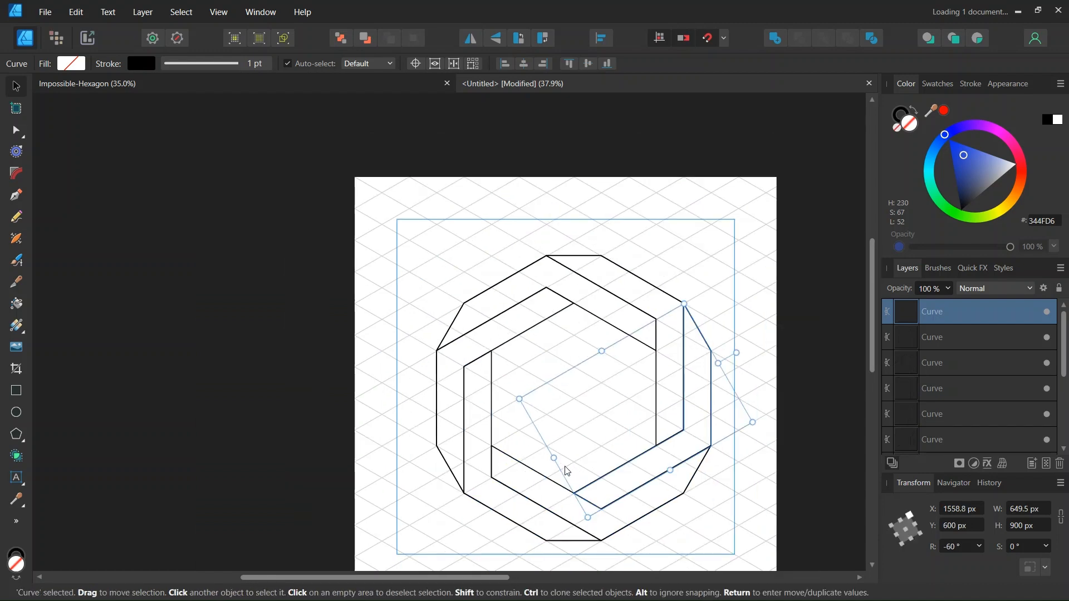
Group all twelve outline and band curves and hide the isometric grid
{"action": "key", "text": "ctrl+a"}
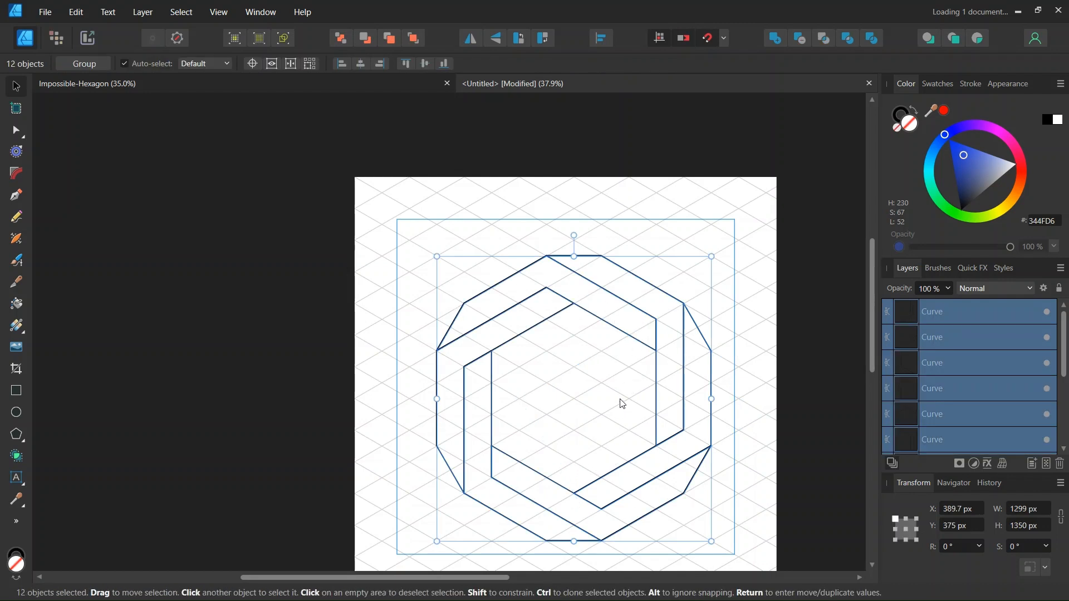
{"action": "key", "text": "ctrl+g"}
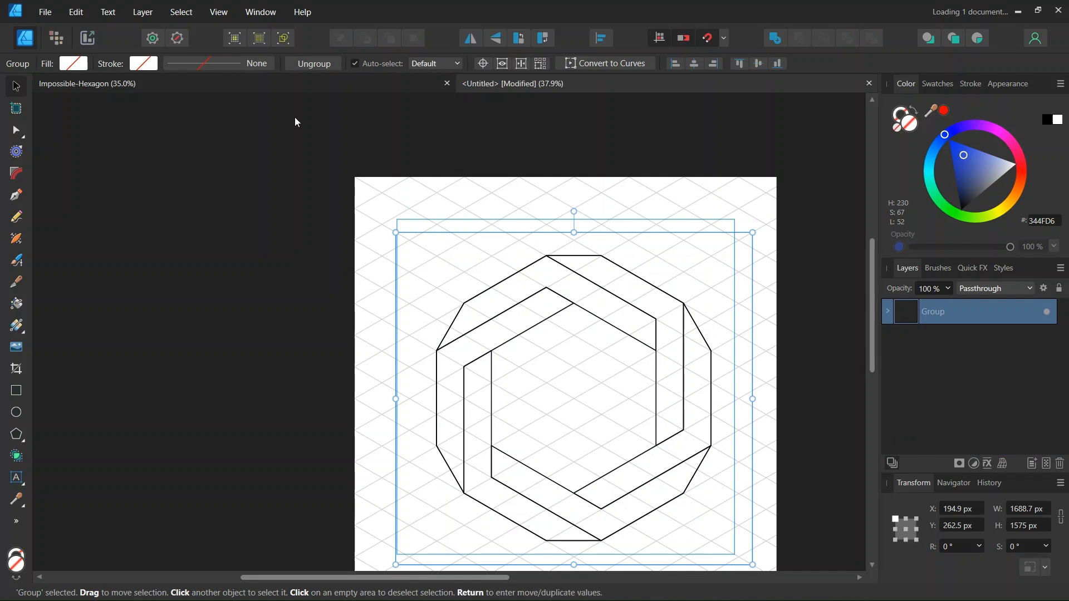
{"action": "left_click", "coordinate": [218, 12]}
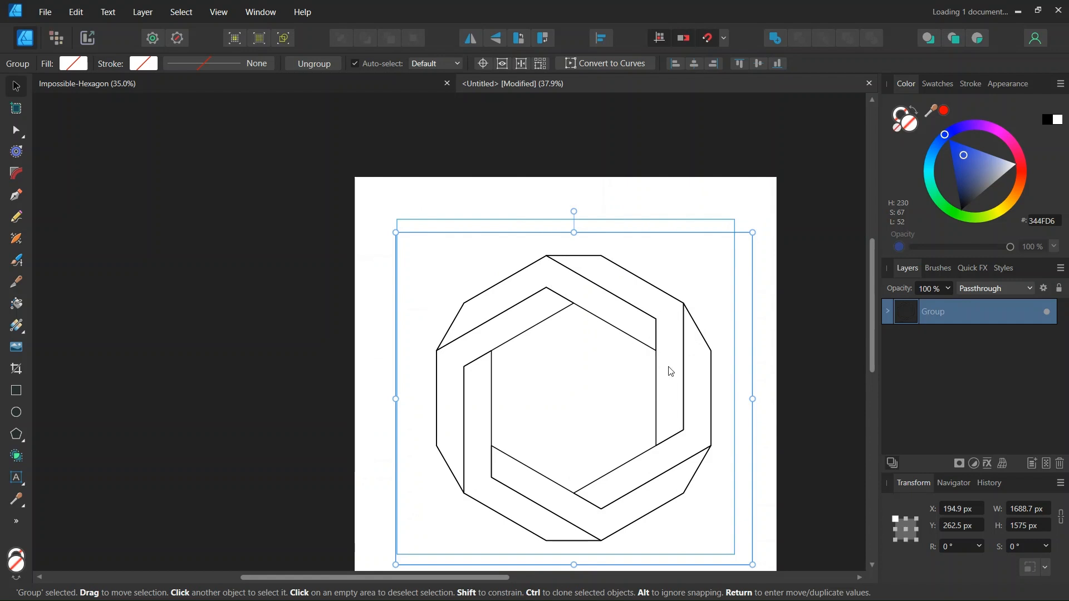
{"action": "scroll", "coordinate": [686, 375], "scroll_direction": "down", "scroll_amount": 1}
{"action": "scroll", "coordinate": [702, 396], "scroll_direction": "up", "scroll_amount": 1}
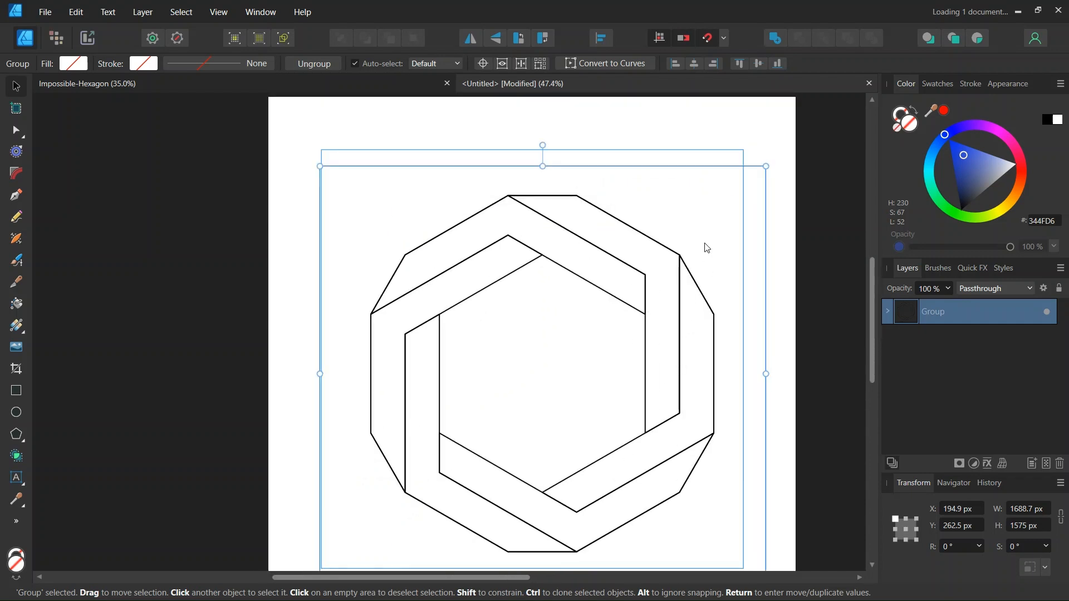
{"action": "scroll", "coordinate": [681, 274], "scroll_direction": "down", "scroll_amount": 1}
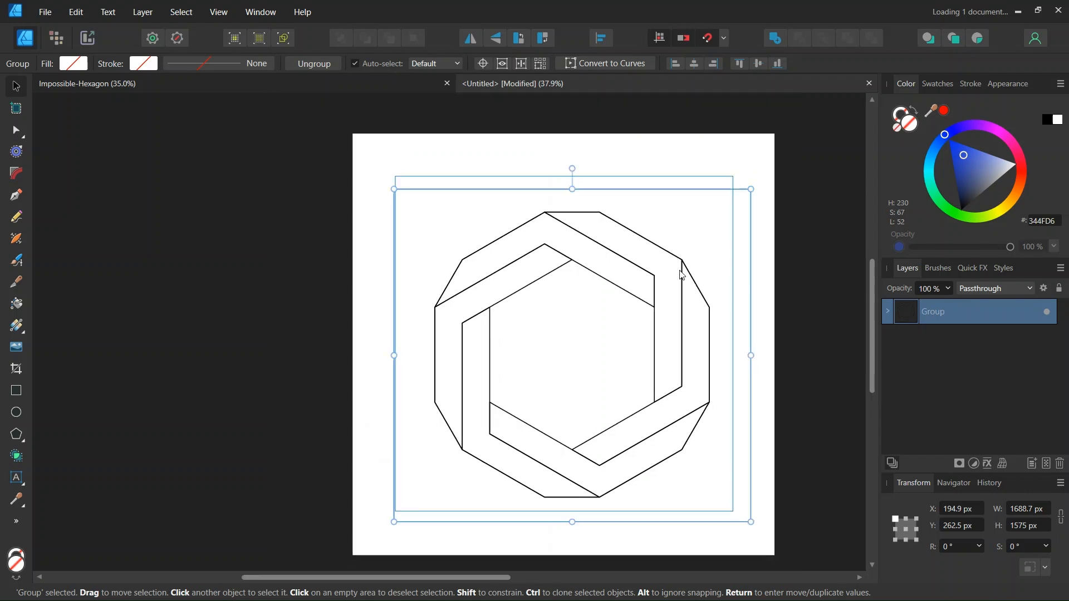
Flood-fill the upper-right band of the hexagon with dark navy #0A1248
{"action": "left_click", "coordinate": [16, 304]}
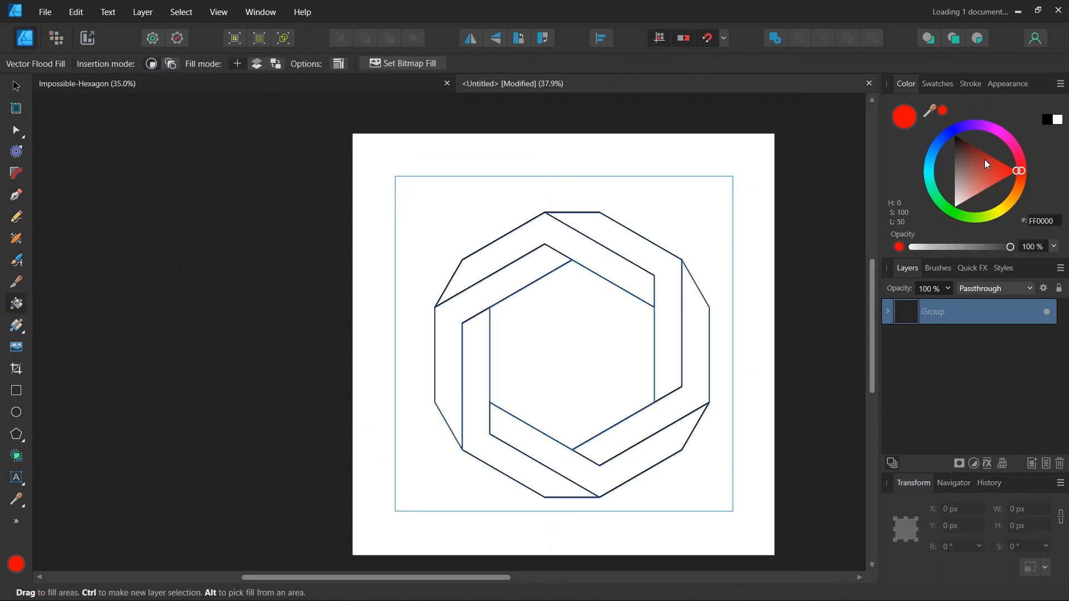
{"action": "left_click", "coordinate": [946, 133]}
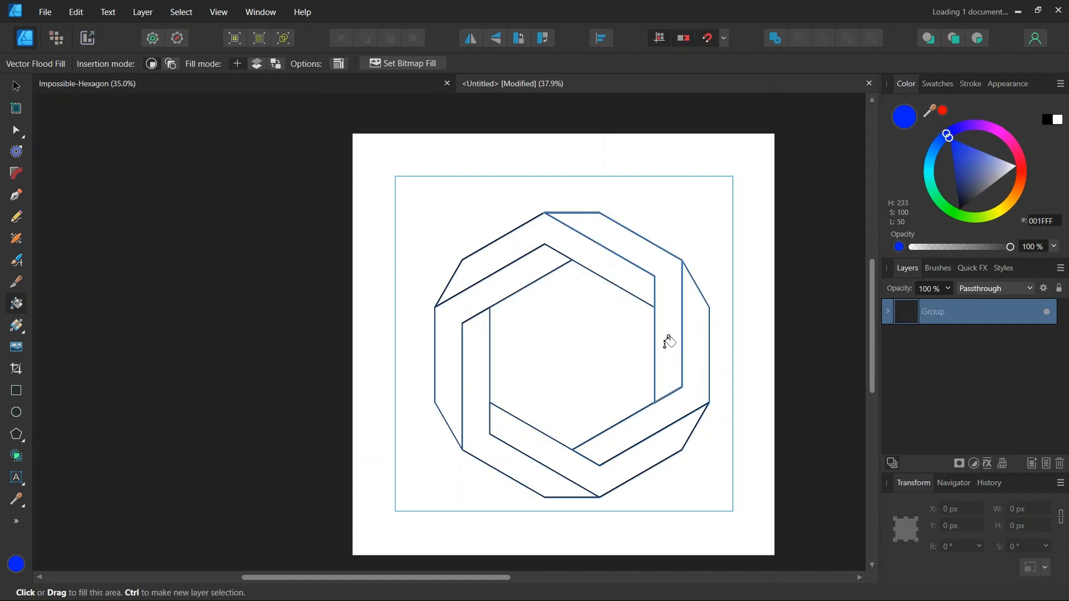
{"action": "scroll", "coordinate": [676, 353], "scroll_direction": "down", "scroll_amount": 1}
{"action": "scroll", "coordinate": [675, 363], "scroll_direction": "up", "scroll_amount": 2}
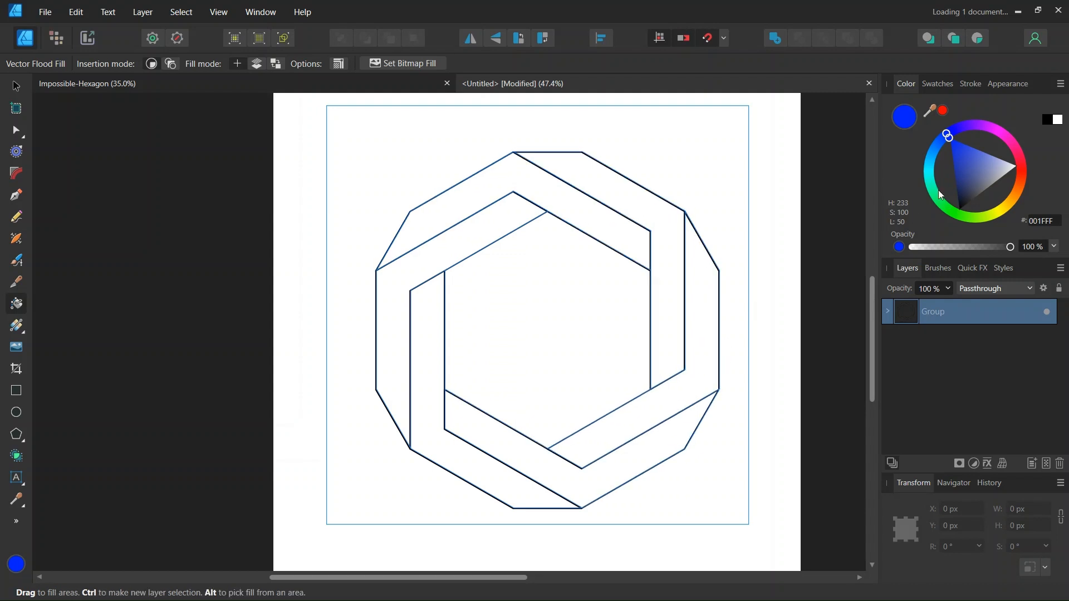
{"action": "left_click_drag", "start_coordinate": [963, 187], "coordinate": [949, 199]}
{"action": "left_click", "coordinate": [651, 202]}
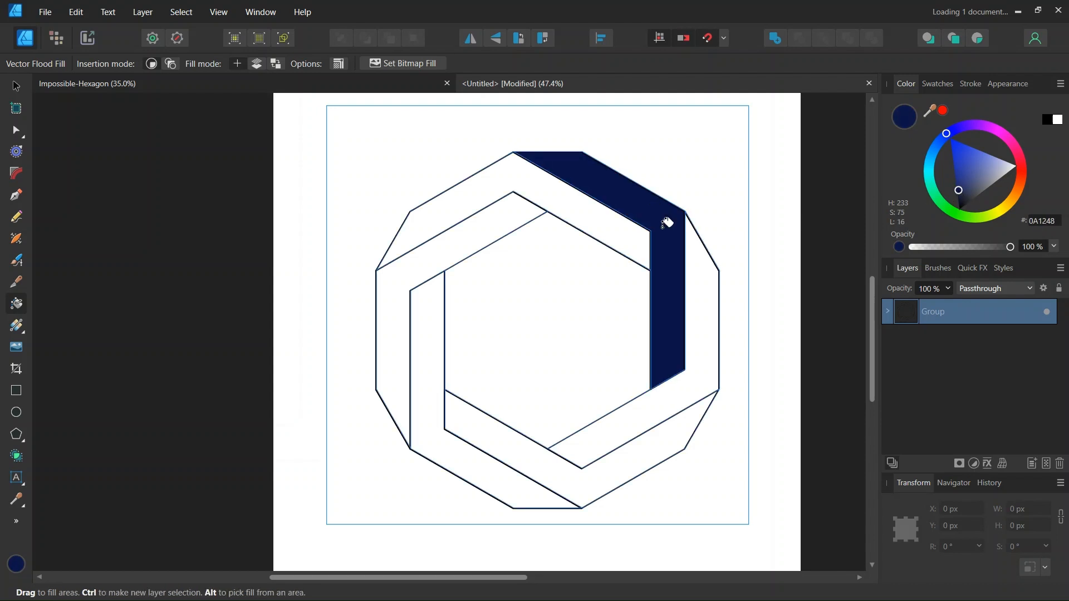
Continue clockwise, flood-filling the right-hand band with #273173 and the bottom band with #303C92
{"action": "left_click_drag", "start_coordinate": [969, 181], "coordinate": [964, 181]}
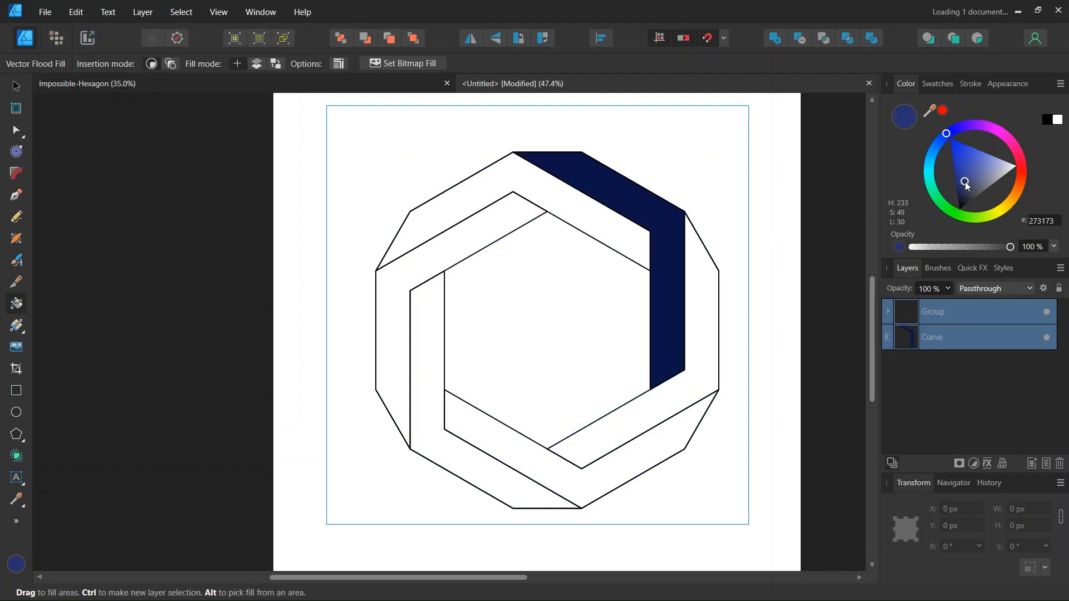
{"action": "left_click", "coordinate": [707, 309]}
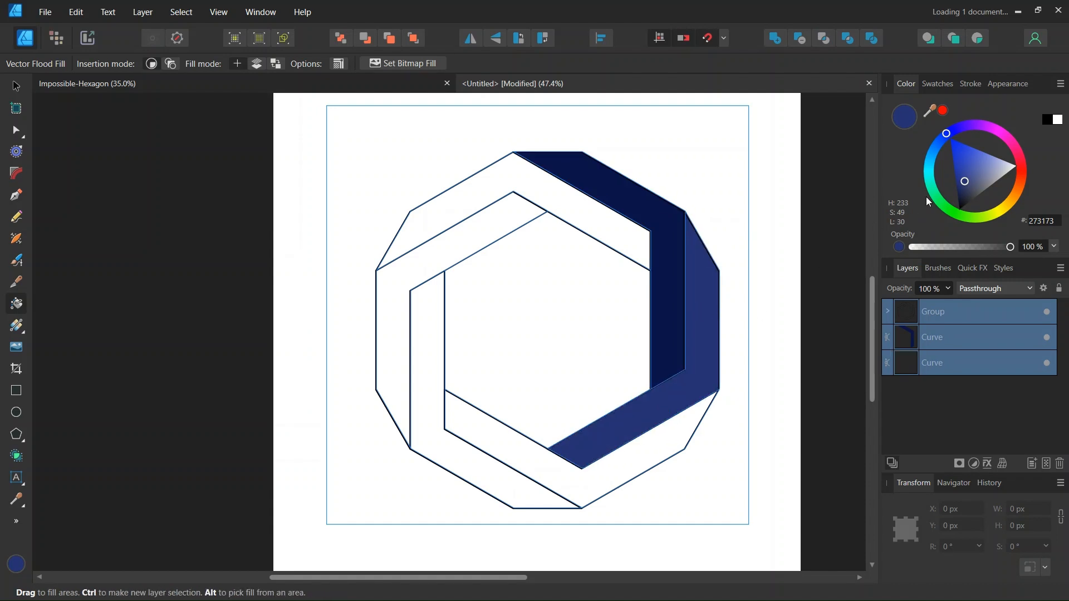
{"action": "left_click", "coordinate": [965, 174]}
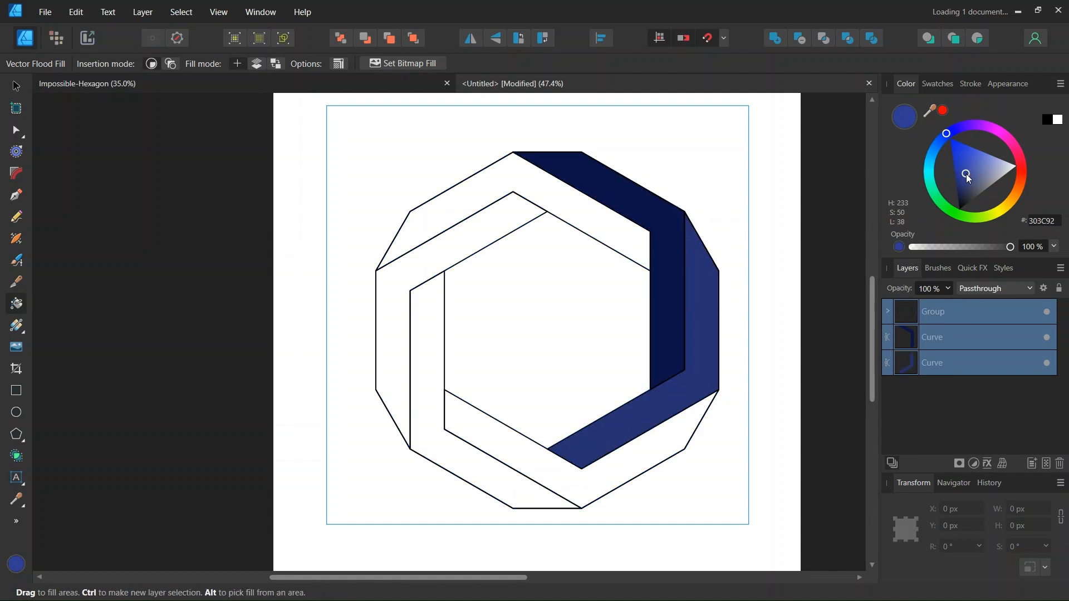
{"action": "left_click", "coordinate": [674, 434]}
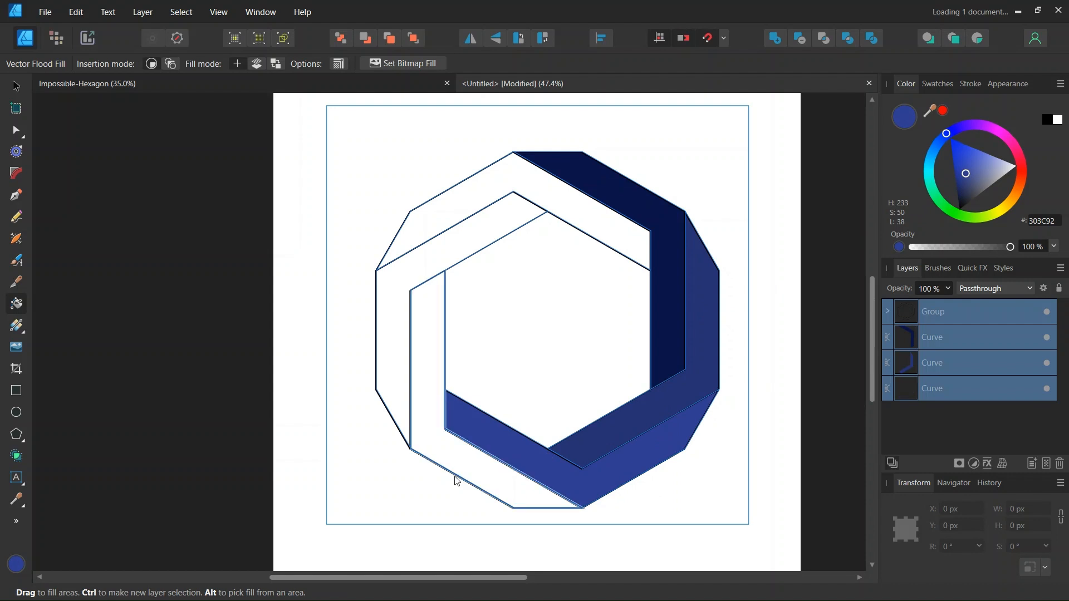
Flood-fill the remaining bands clockwise with progressively lighter blues: lower-left #1D30B4, left #3247DC, and top #6875D3
{"action": "left_click", "coordinate": [960, 164]}
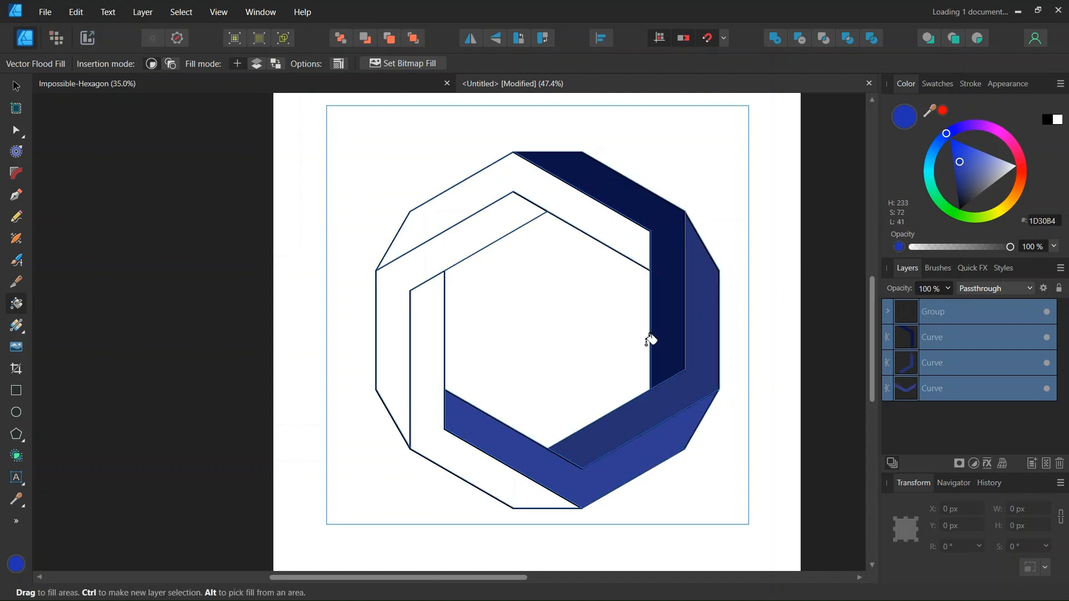
{"action": "left_click", "coordinate": [440, 409]}
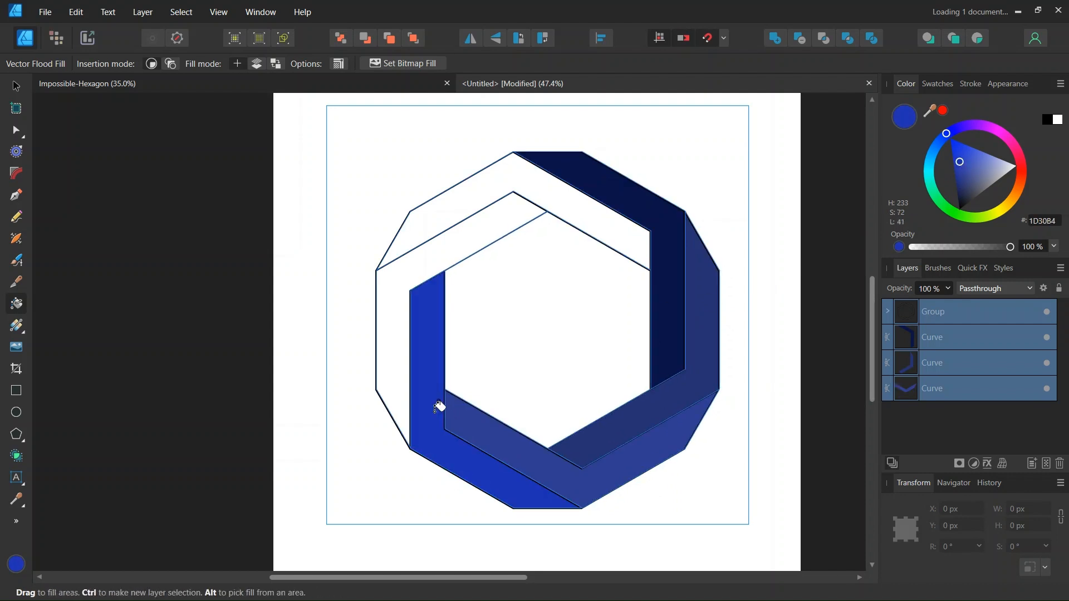
{"action": "left_click", "coordinate": [963, 152]}
{"action": "left_click", "coordinate": [408, 275]}
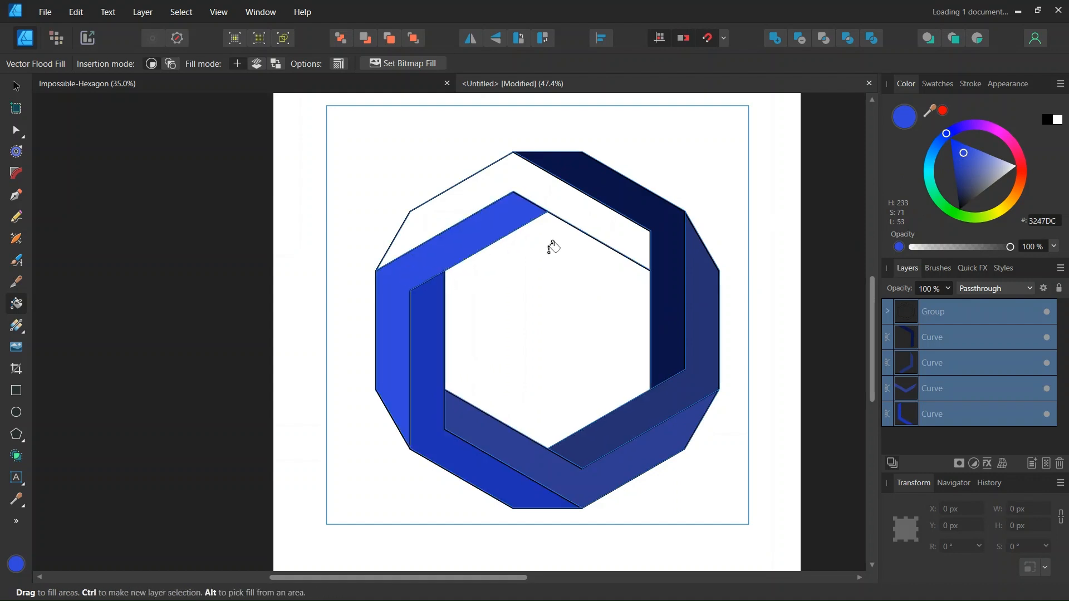
{"action": "left_click", "coordinate": [978, 161]}
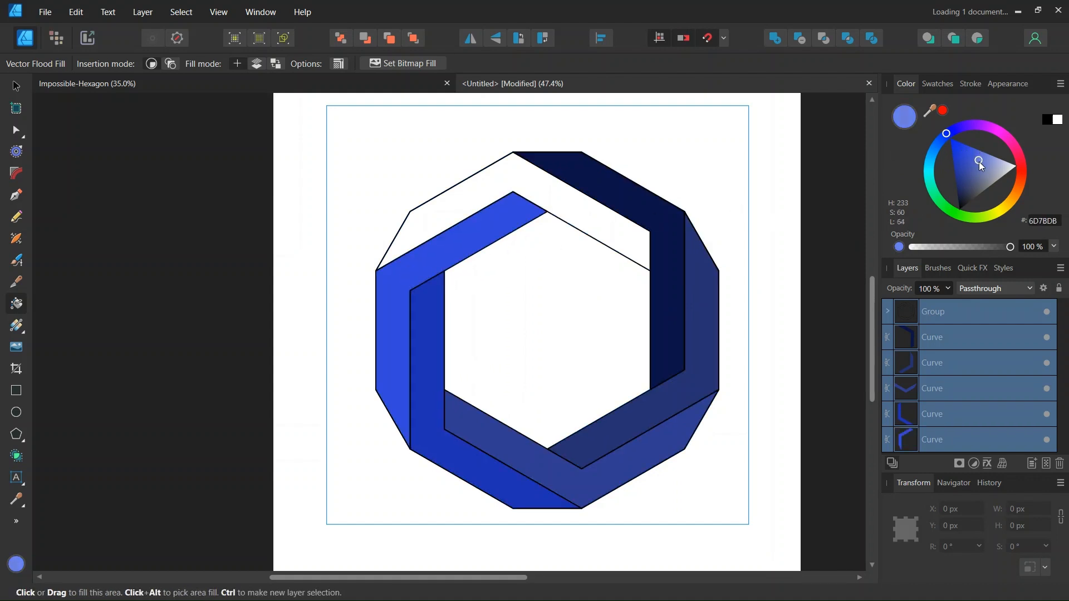
{"action": "left_click", "coordinate": [506, 165]}
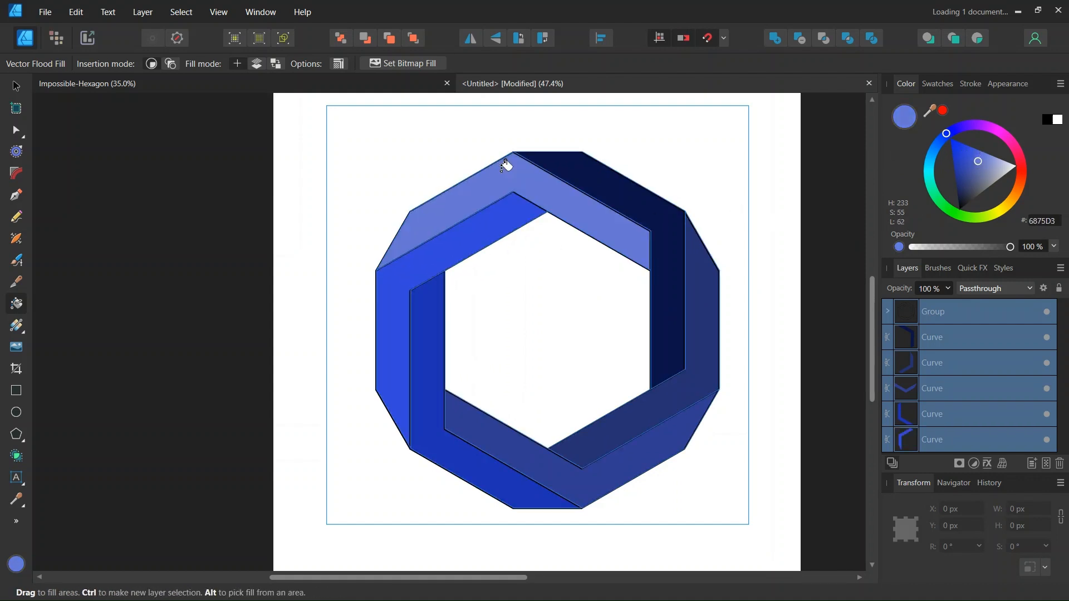
Select the six filled band curves without the outline group, set their colour noise to 21%, and deselect them
{"action": "left_click", "coordinate": [17, 86]}
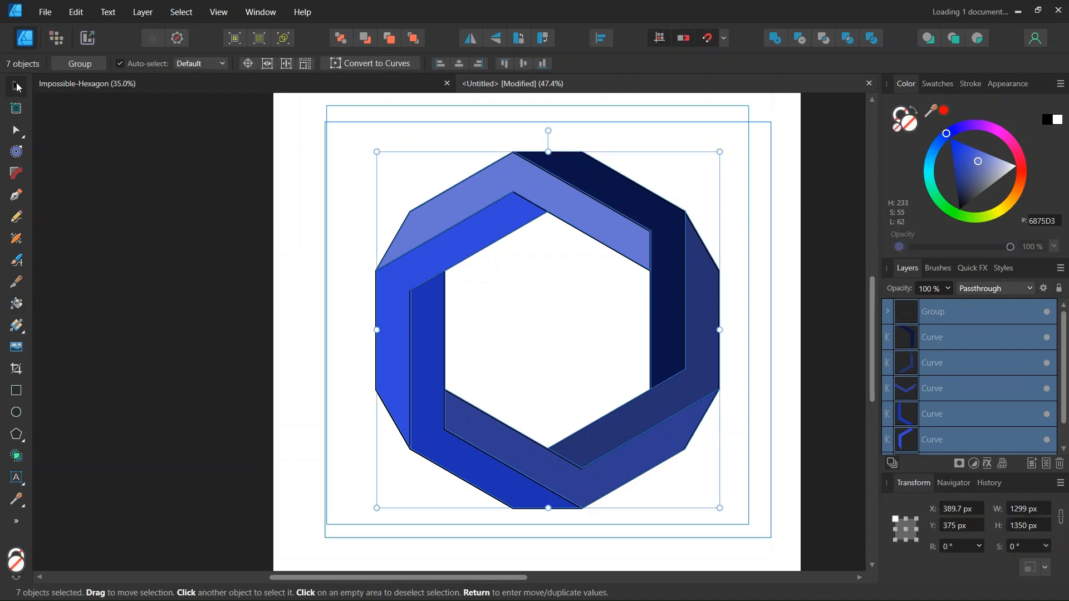
{"action": "left_click", "coordinate": [951, 344]}
{"action": "scroll", "coordinate": [942, 349], "scroll_direction": "down", "scroll_amount": 1}
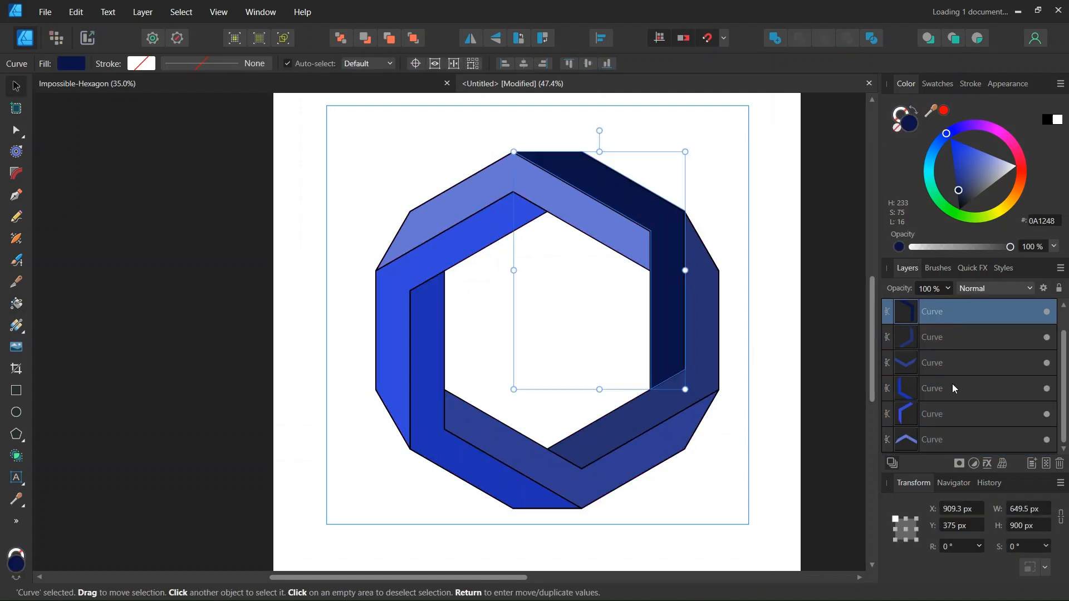
{"action": "left_click", "coordinate": [940, 435], "text": "shift"}
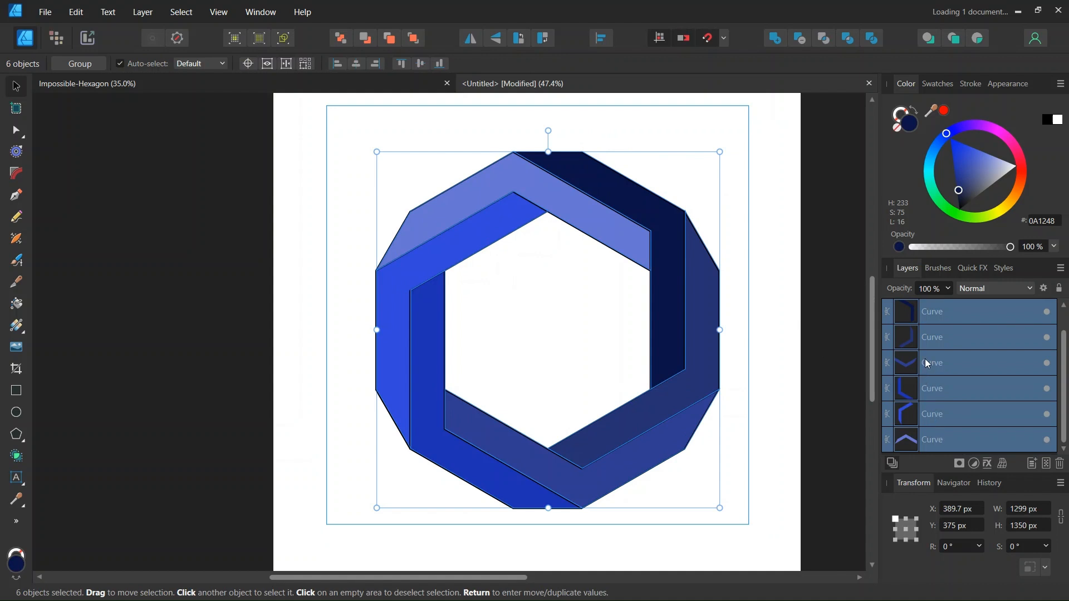
{"action": "scroll", "coordinate": [926, 363], "scroll_direction": "up", "scroll_amount": 1}
{"action": "left_click", "coordinate": [899, 247]}
{"action": "left_click_drag", "start_coordinate": [910, 248], "coordinate": [933, 246]}
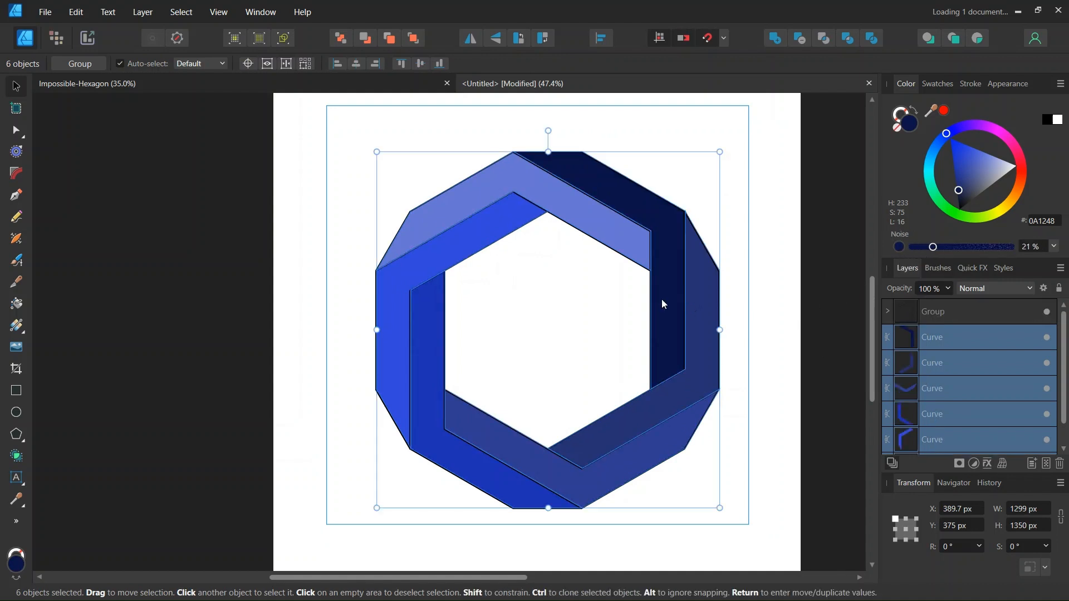
{"action": "left_click", "coordinate": [566, 291]}
Hide the outline group so only the coloured bands show
{"action": "scroll", "coordinate": [566, 291], "scroll_direction": "up", "scroll_amount": 1}
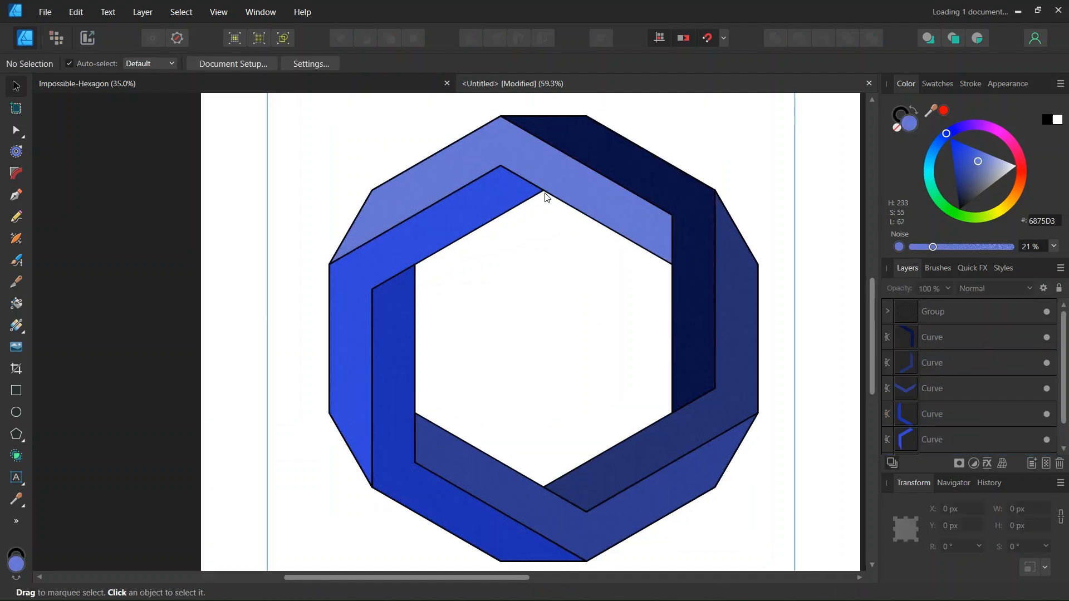
{"action": "scroll", "coordinate": [573, 303], "scroll_direction": "down", "scroll_amount": 1}
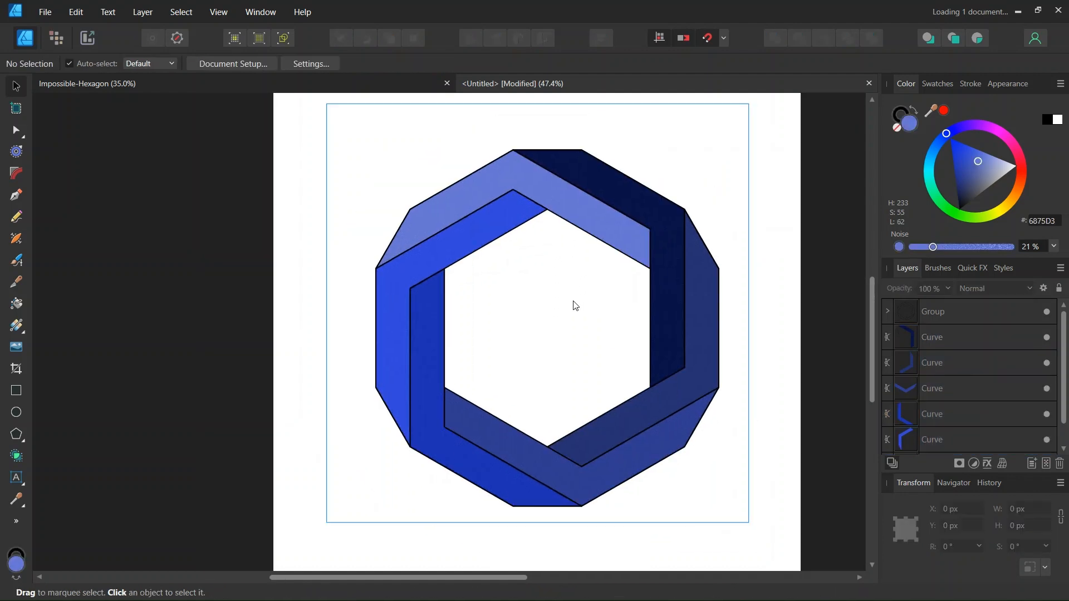
{"action": "left_click", "coordinate": [1044, 313]}
{"action": "scroll", "coordinate": [580, 277], "scroll_direction": "up", "scroll_amount": 1}
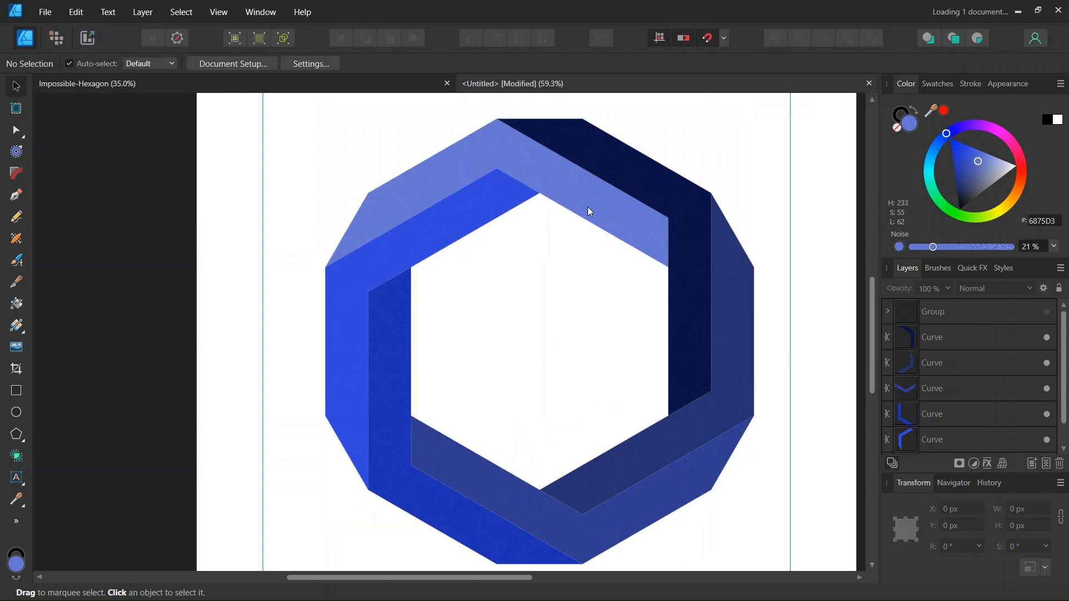
{"action": "scroll", "coordinate": [568, 257], "scroll_direction": "down", "scroll_amount": 1}
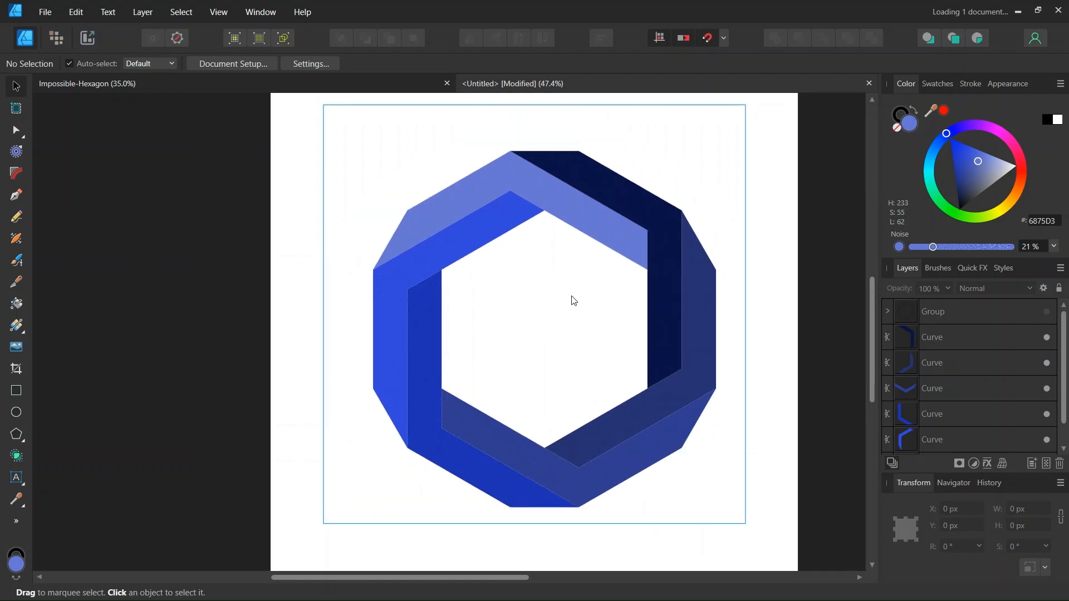